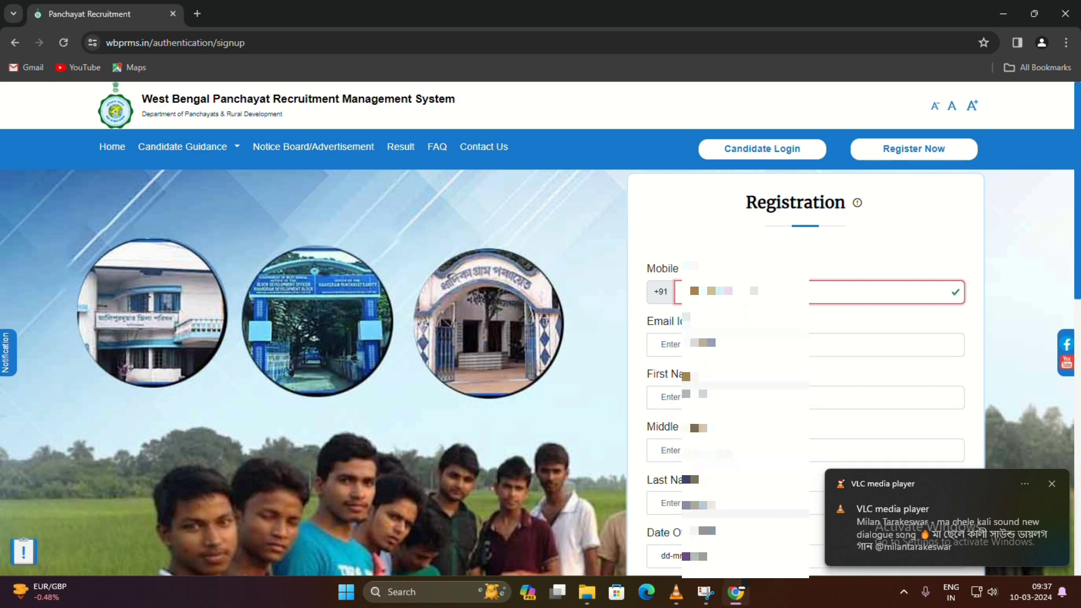
Enter the candidate's email address in the registration form
left_click(727, 345)
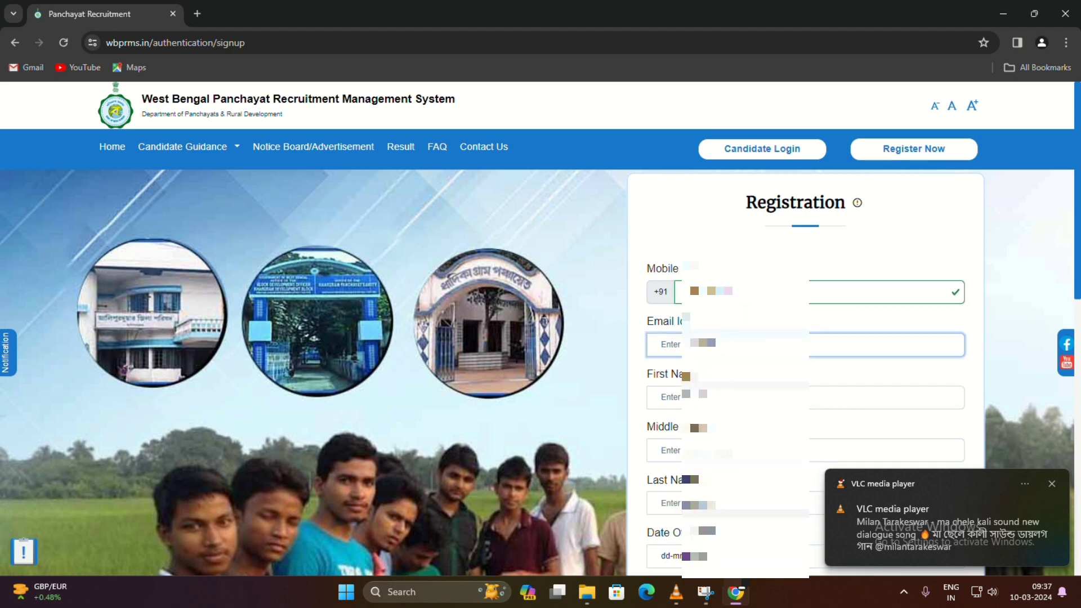
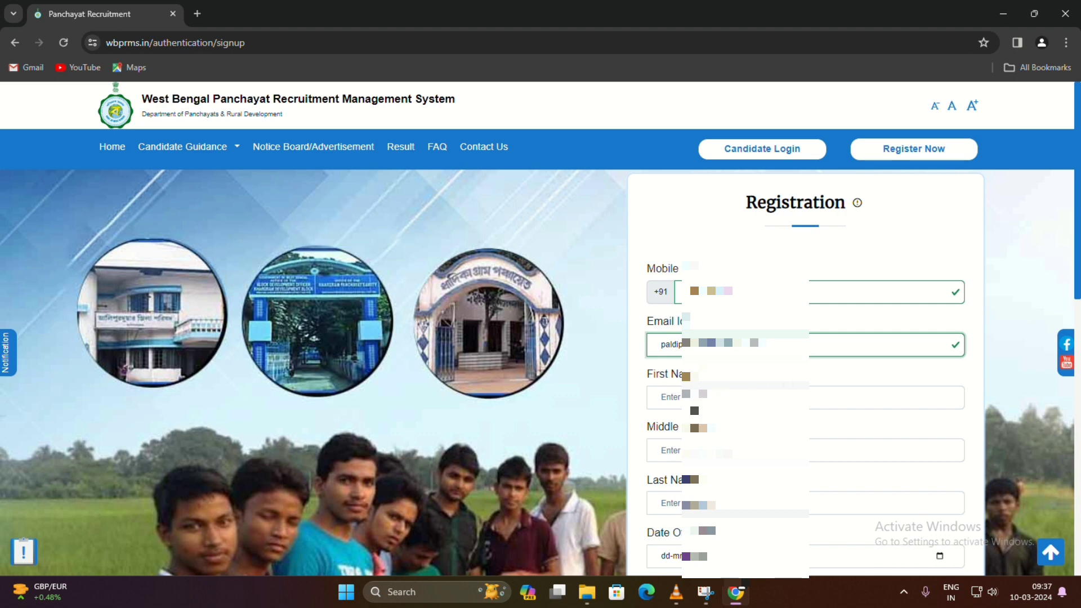
Fill in the candidate's first name and last name, leaving the middle name empty
left_click(693, 408)
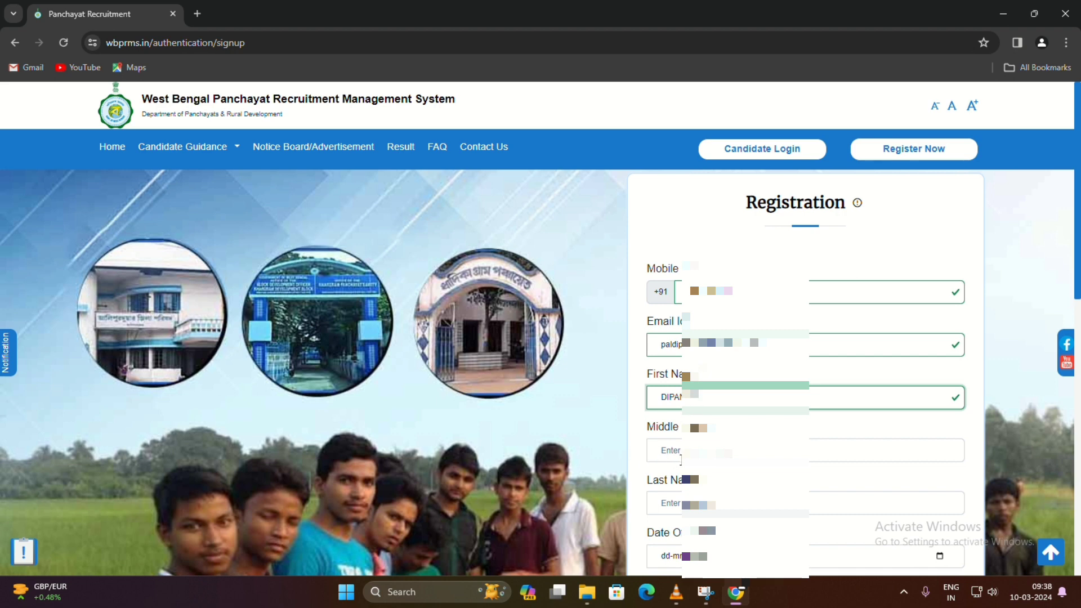
left_click(680, 502)
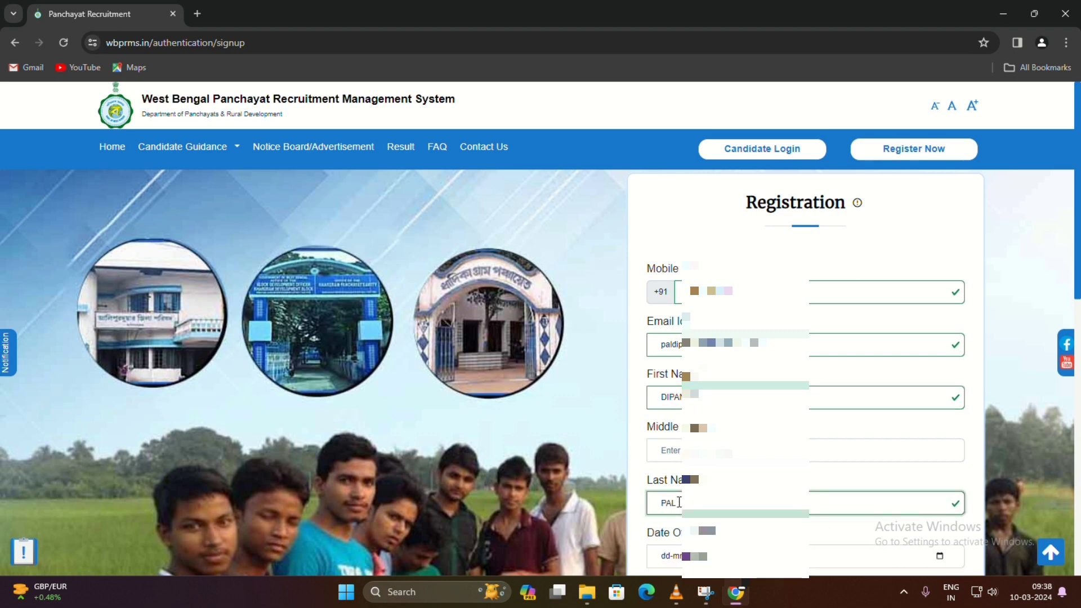
scroll(679, 501, "down", 2)
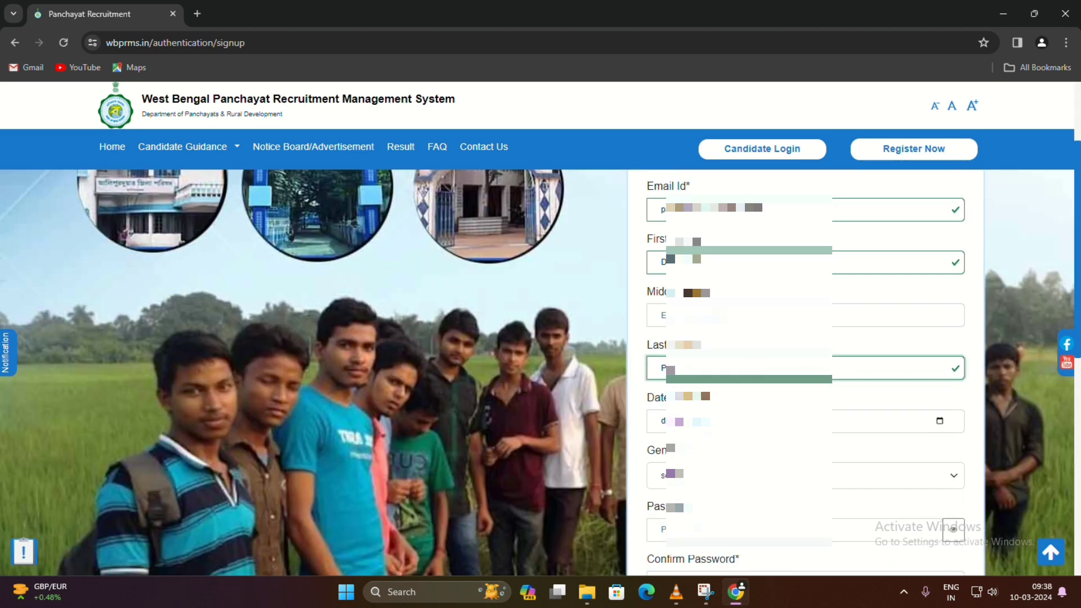
Set the candidate's date of birth by choosing the year, month and day in the calendar
key("Tab")
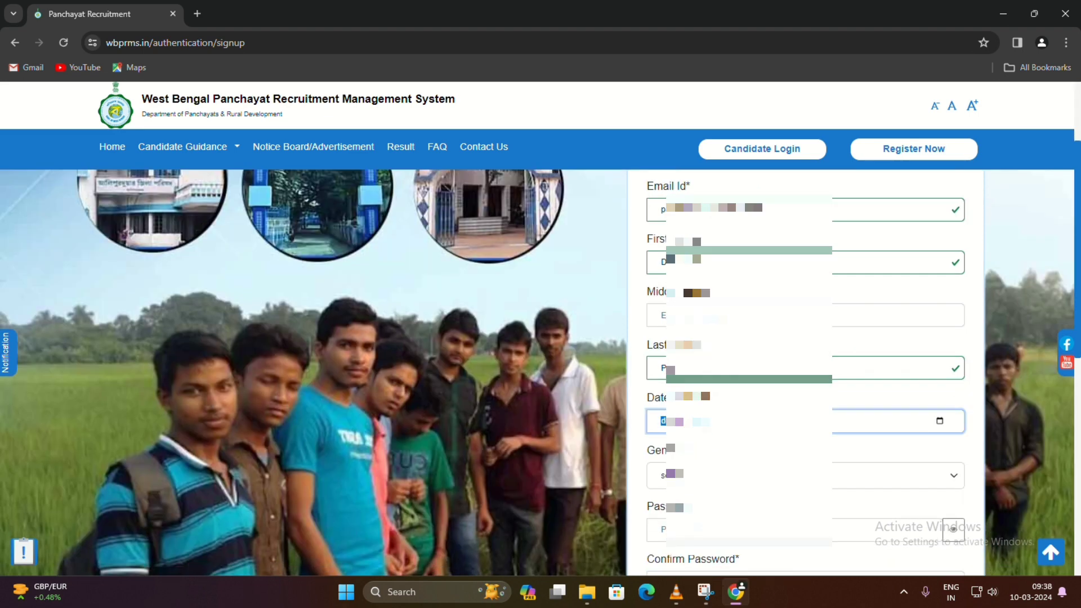
left_click(940, 422)
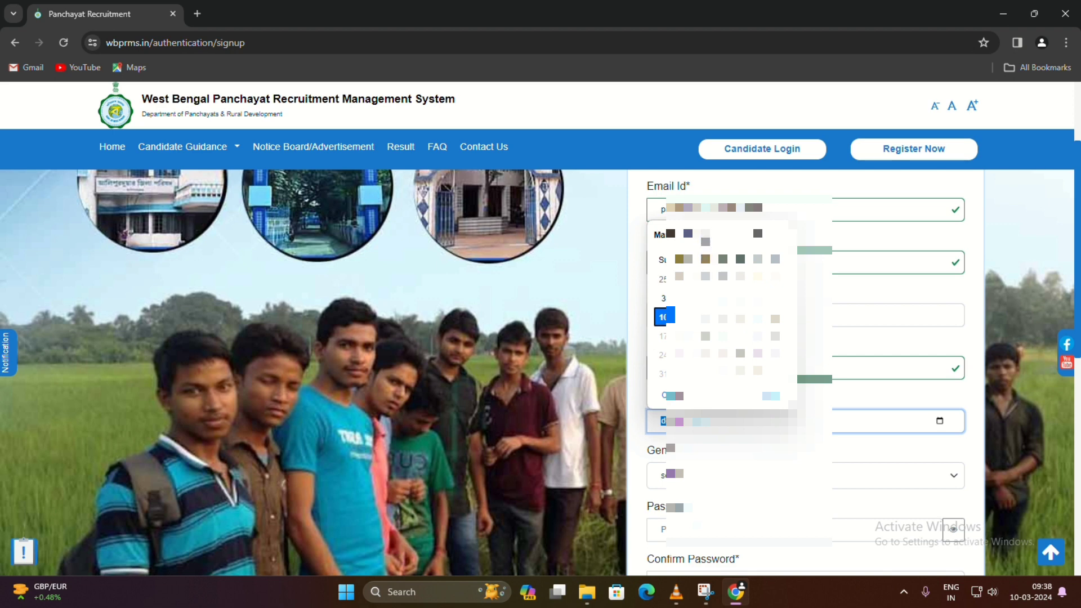
left_click(704, 239)
scroll(721, 290, "up", 1)
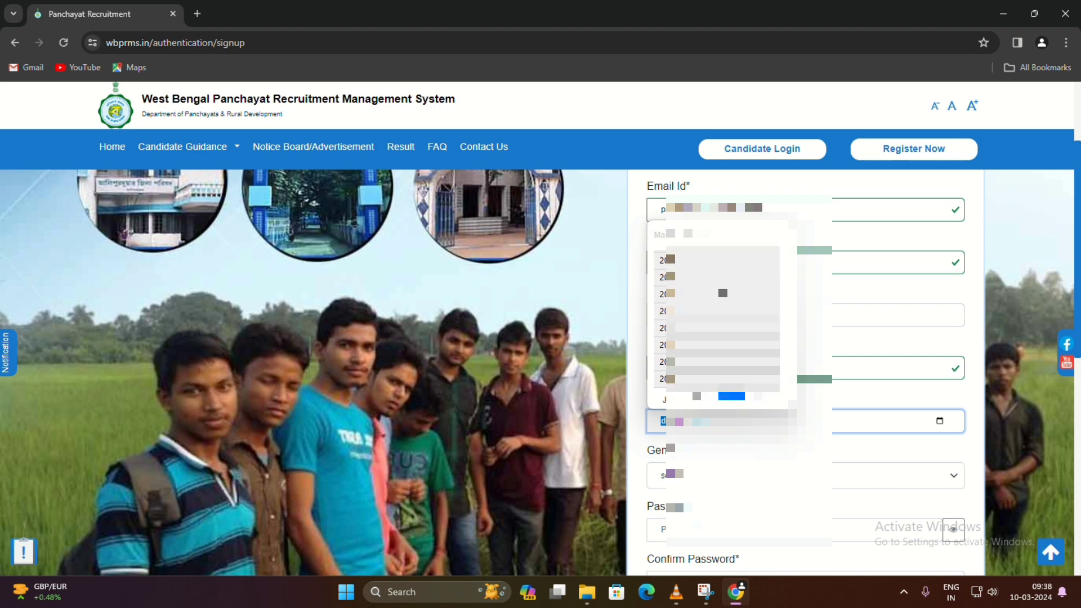
scroll(723, 294, "up", 4)
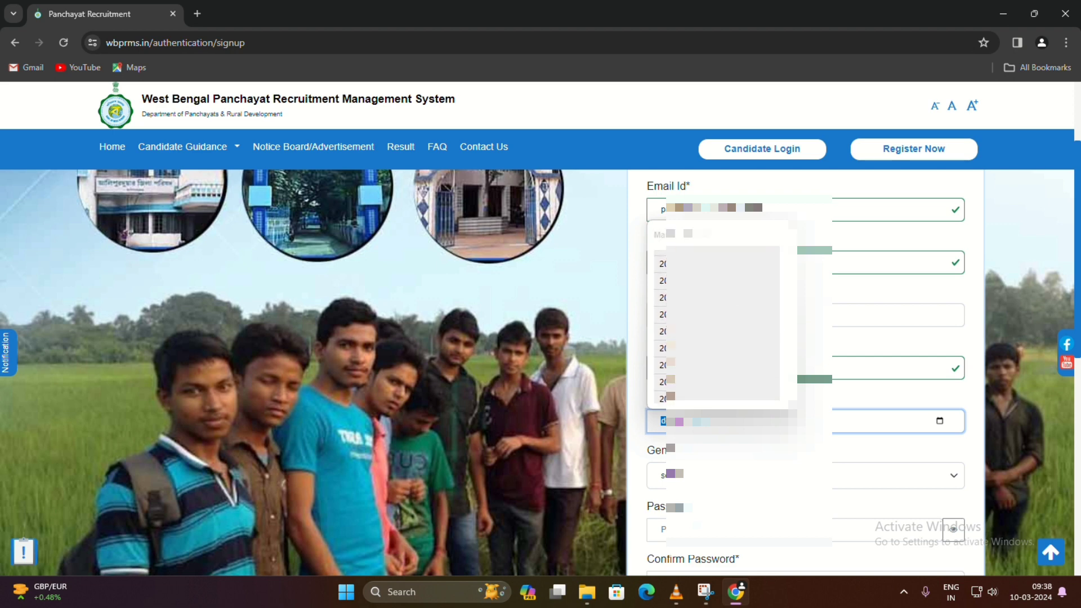
scroll(723, 298, "up", 6)
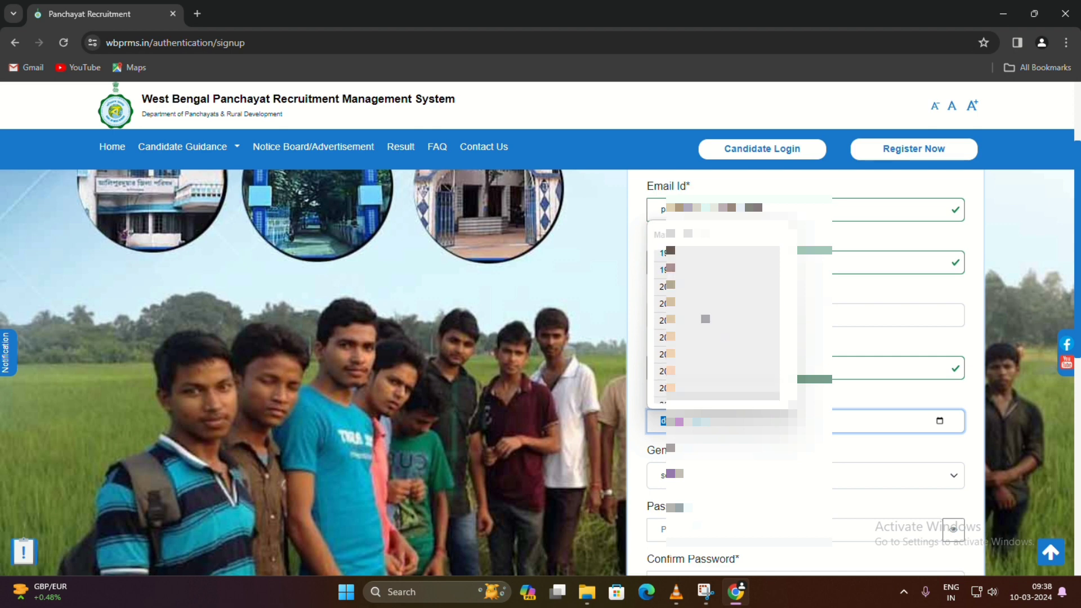
left_click(677, 272)
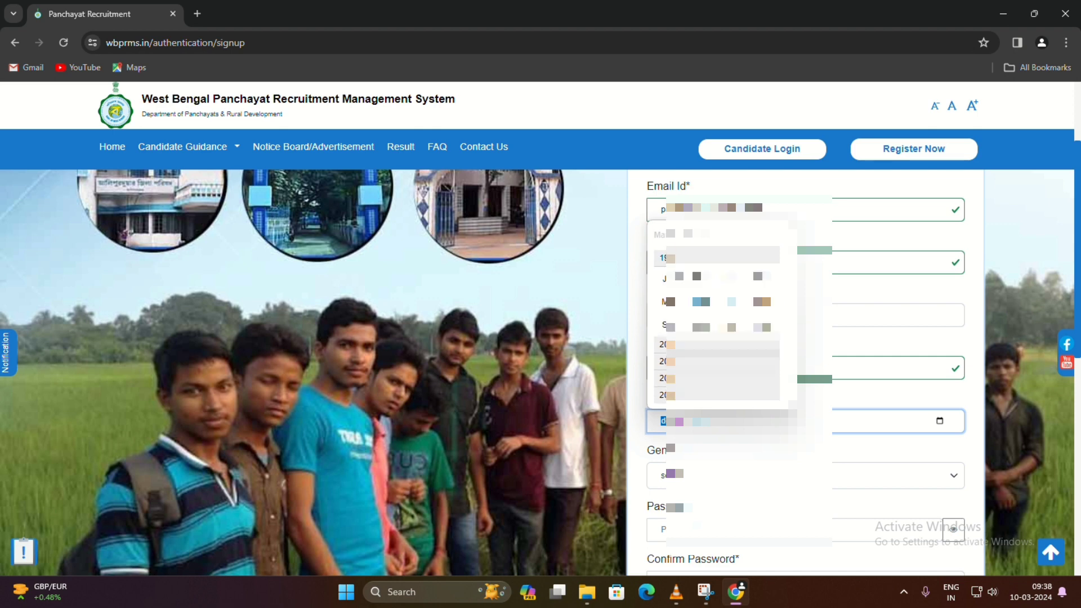
left_click(665, 326)
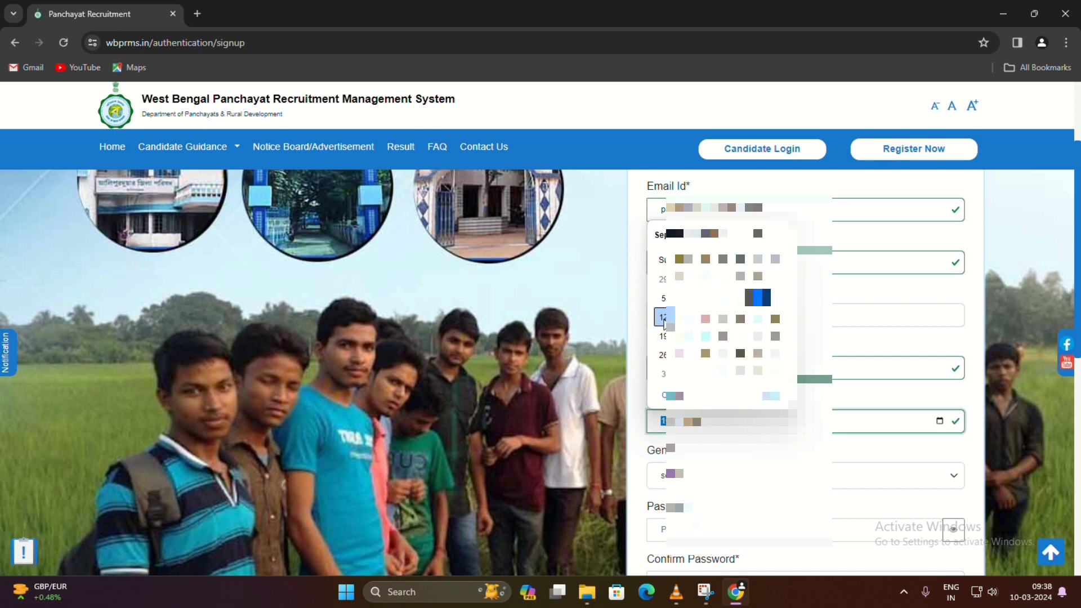
left_click(664, 319)
Set the candidate's gender to Male
scroll(714, 417, "down", 1)
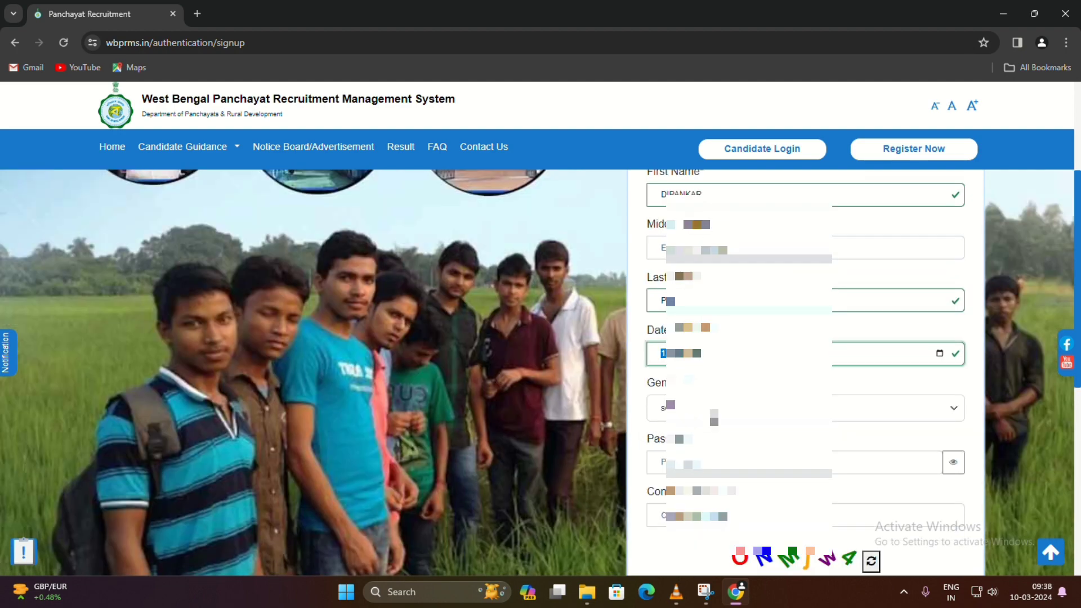
left_click(670, 408)
left_click(671, 439)
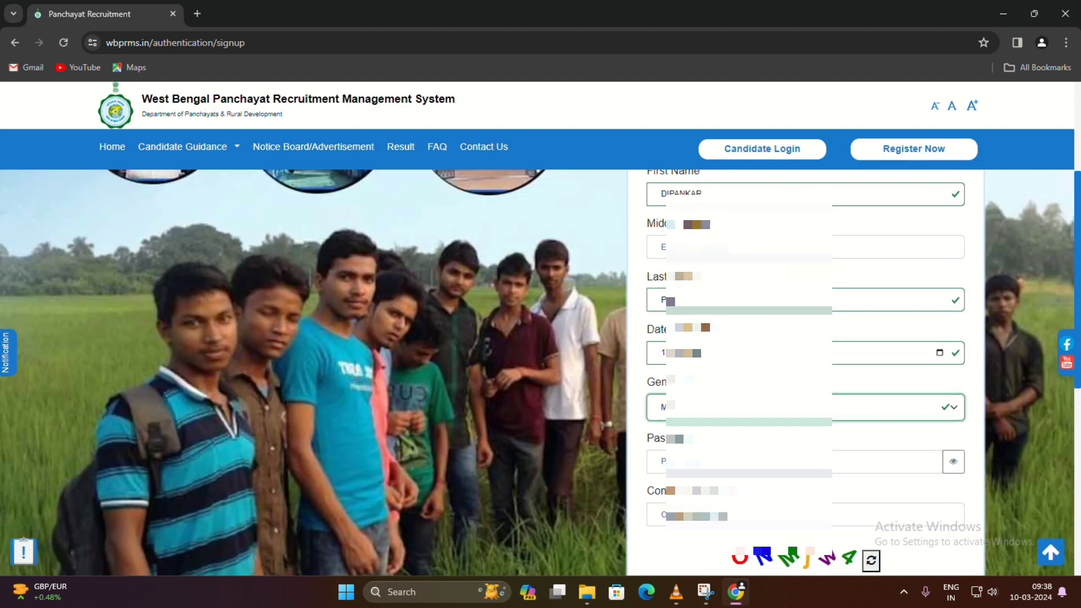
Enter the account password and repeat it in the confirmation field
scroll(671, 439, "down", 2)
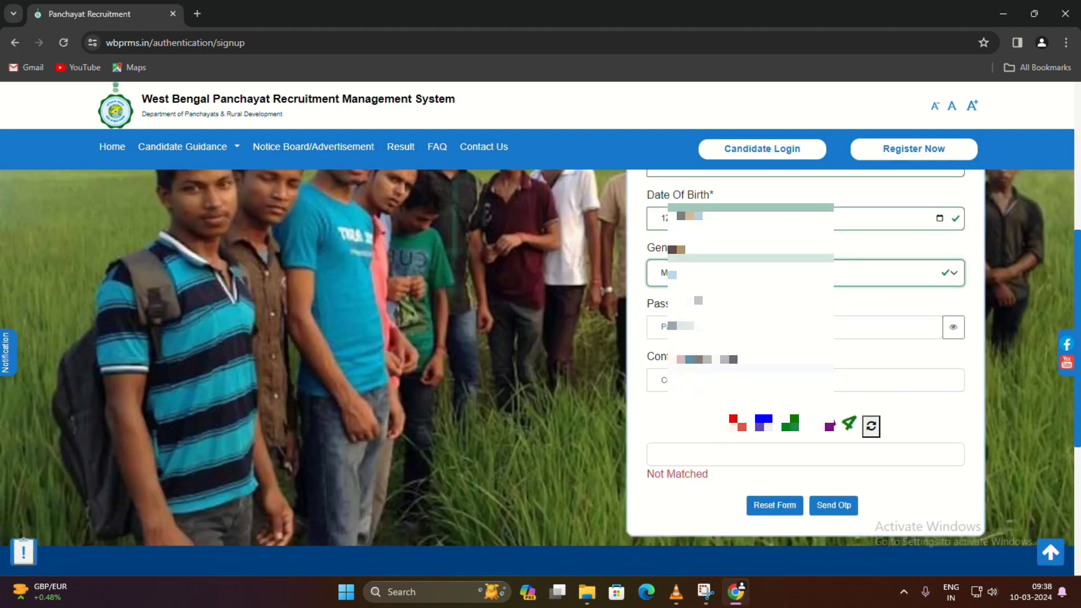
left_click(690, 332)
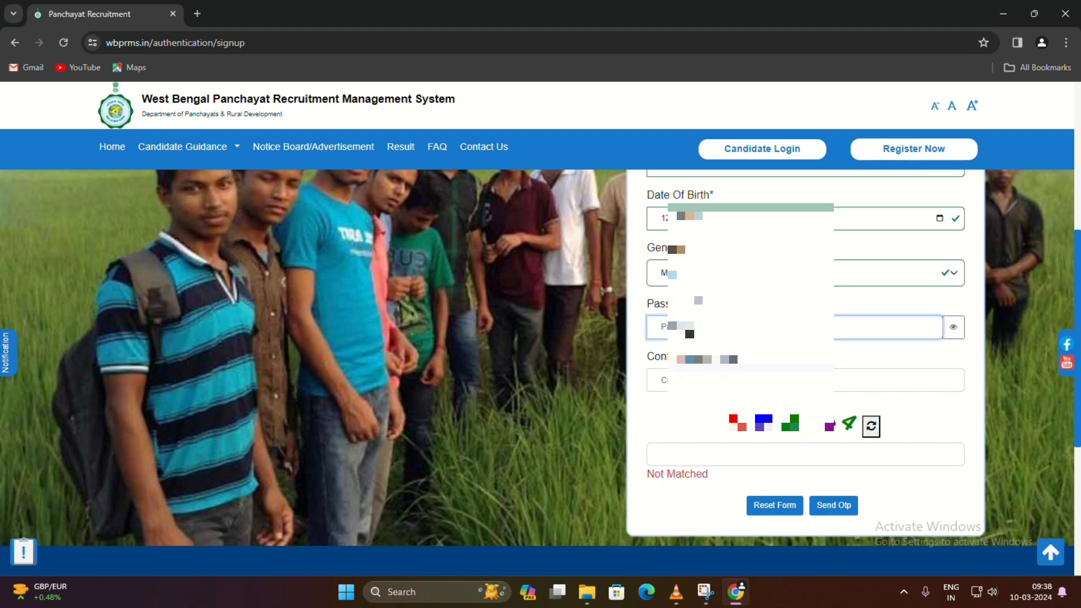
type("•")
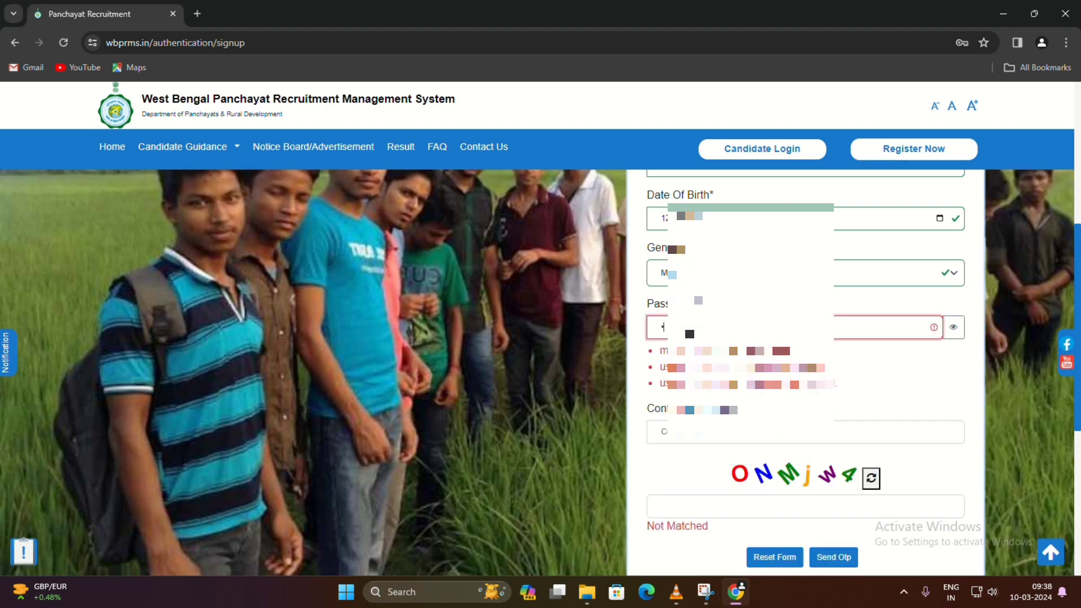
type("•••••")
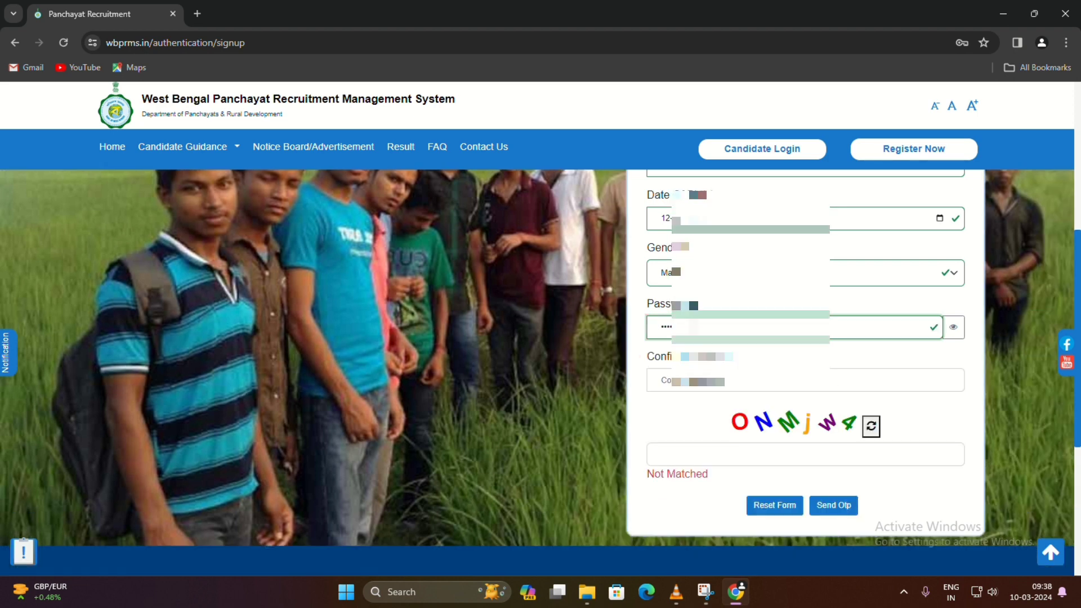
left_click(723, 388)
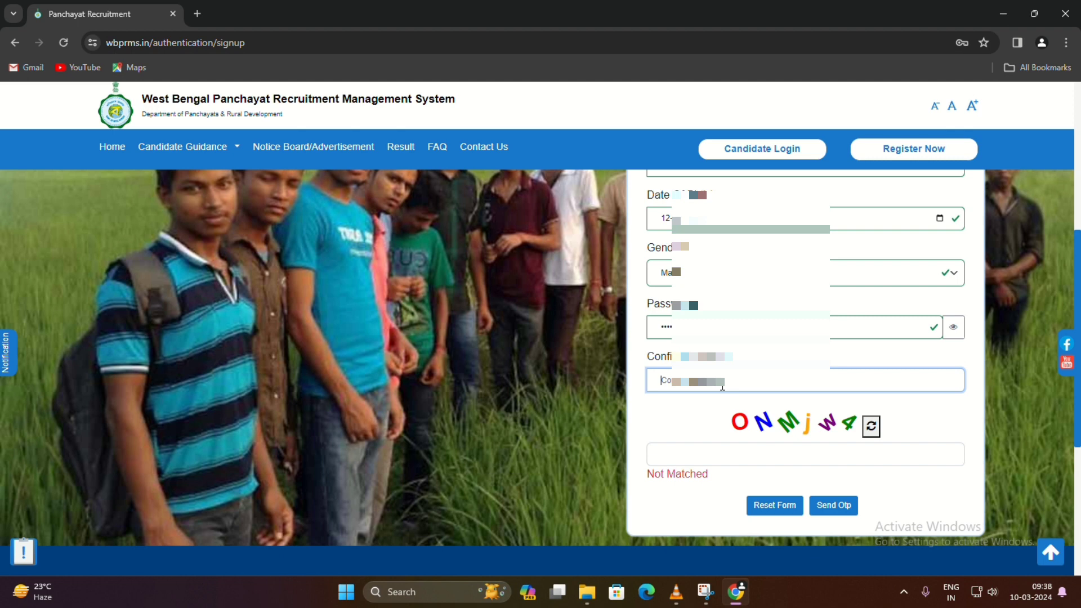
type("••••")
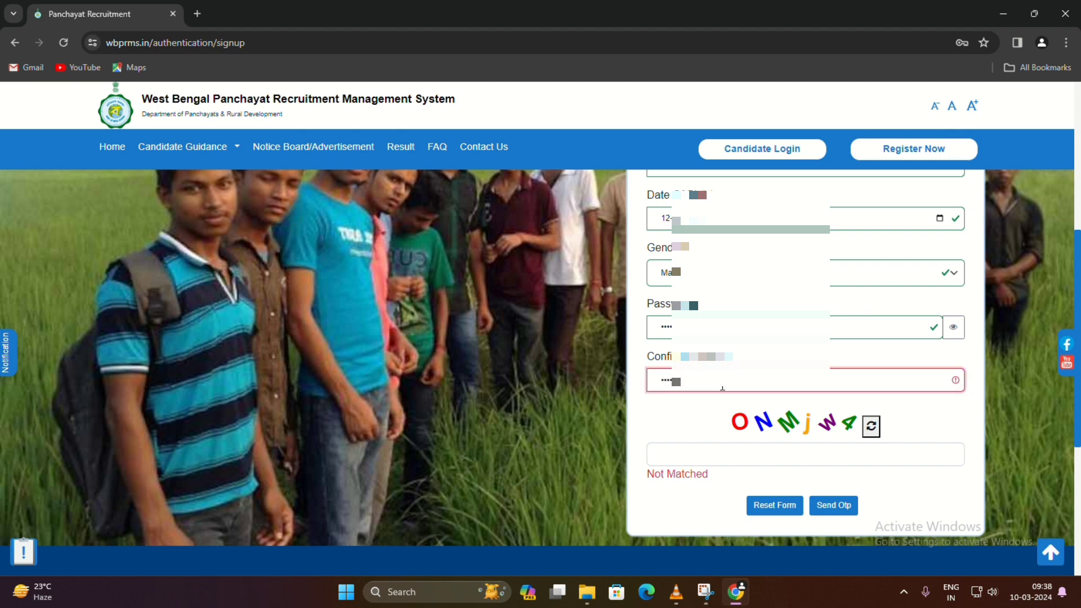
type("•")
Enter the displayed captcha text with matching letter case and request the OTP
left_click(675, 464)
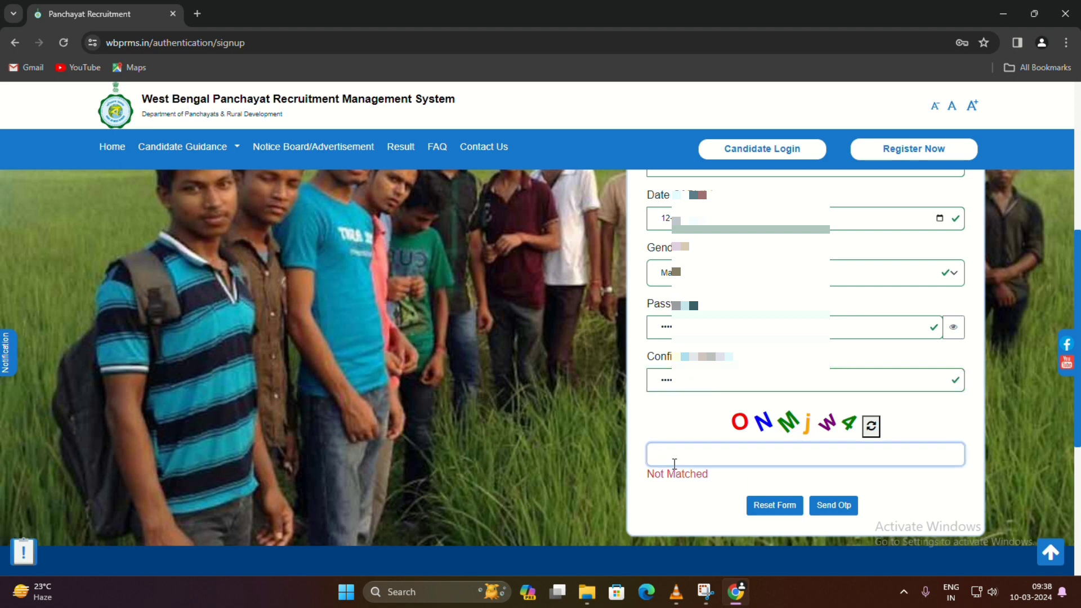
type("ONM")
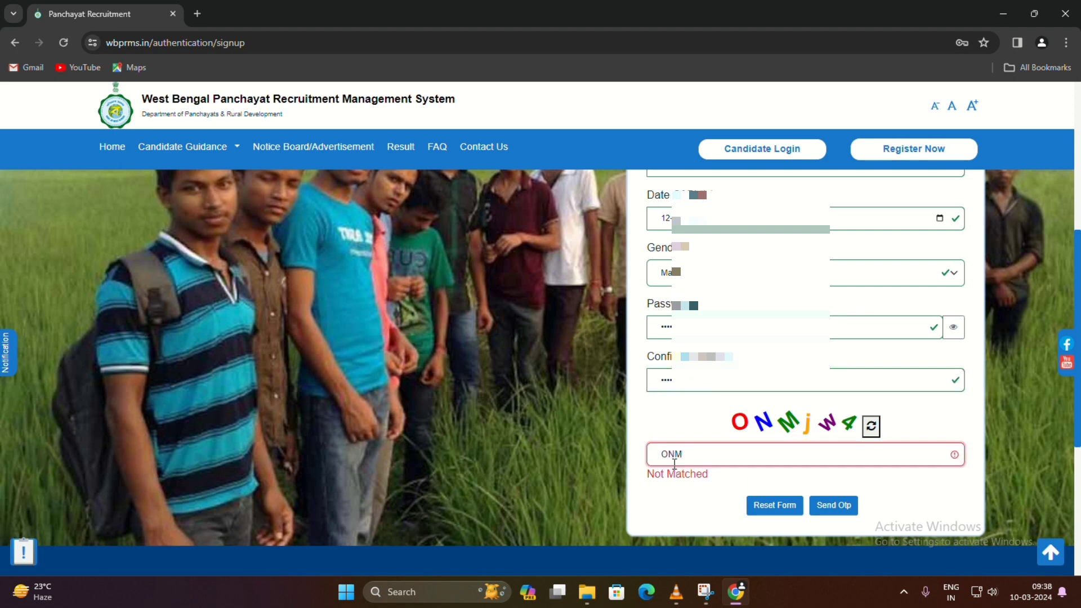
type("J")
key("BackSpace")
type("jw4")
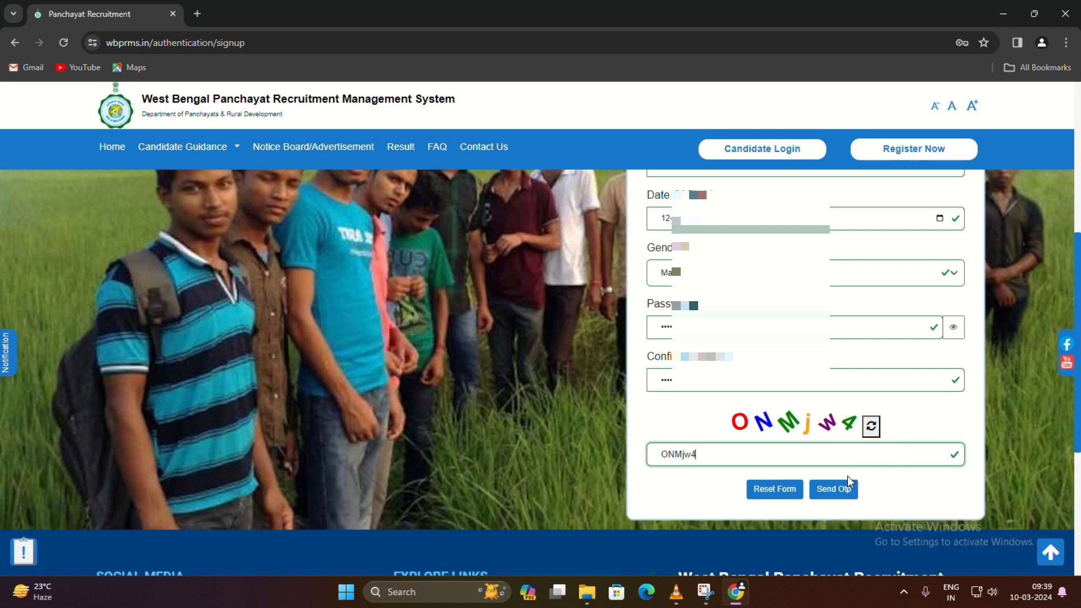
left_click(832, 490)
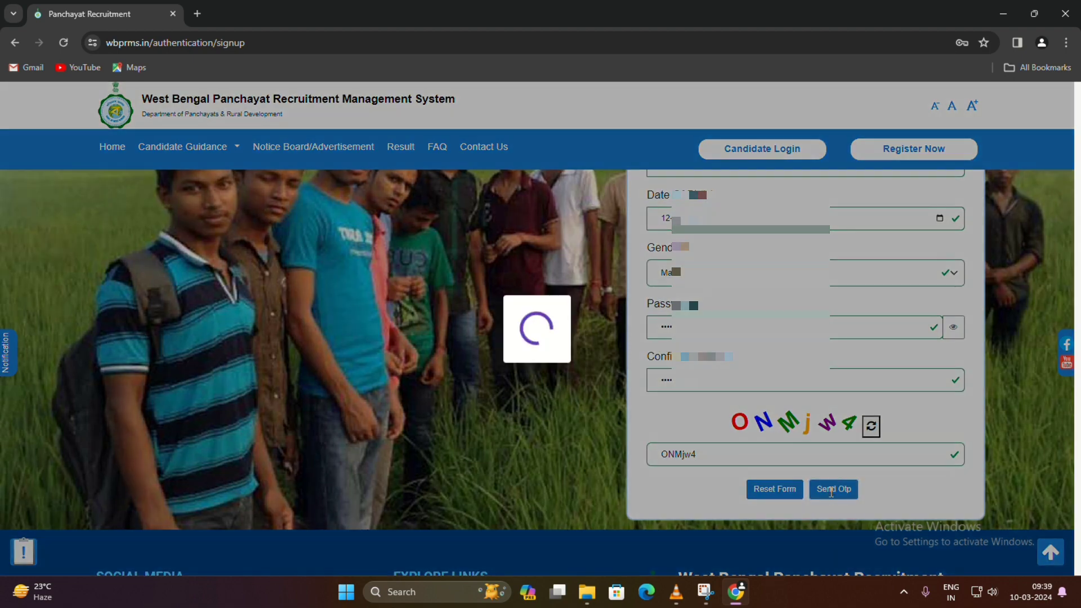
Enter the received six-digit OTP, then verify it and complete the registration
scroll(733, 462, "down", 1)
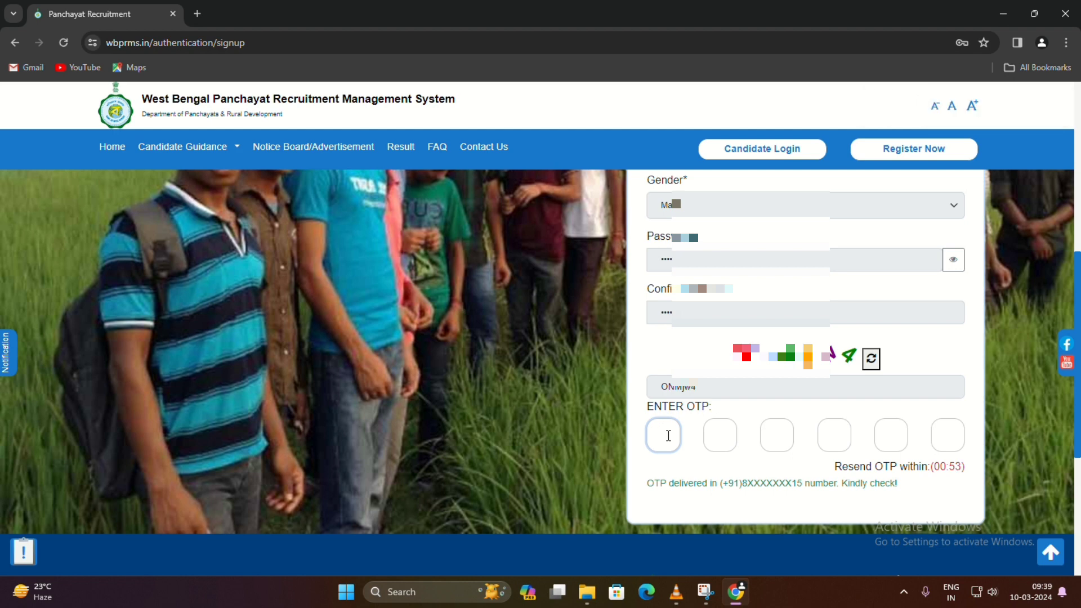
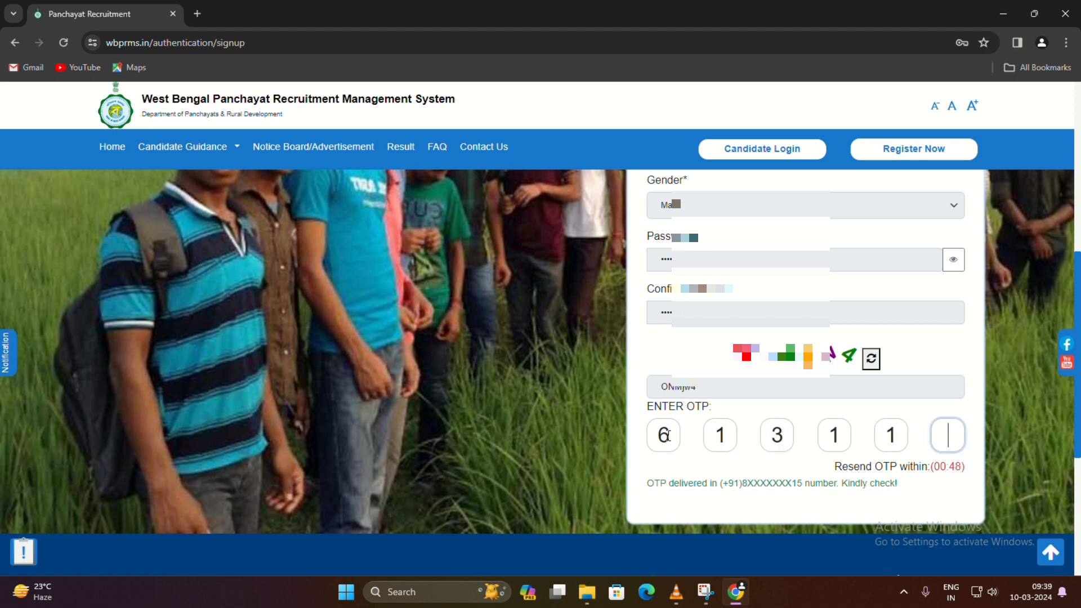
scroll(923, 439, "down", 3)
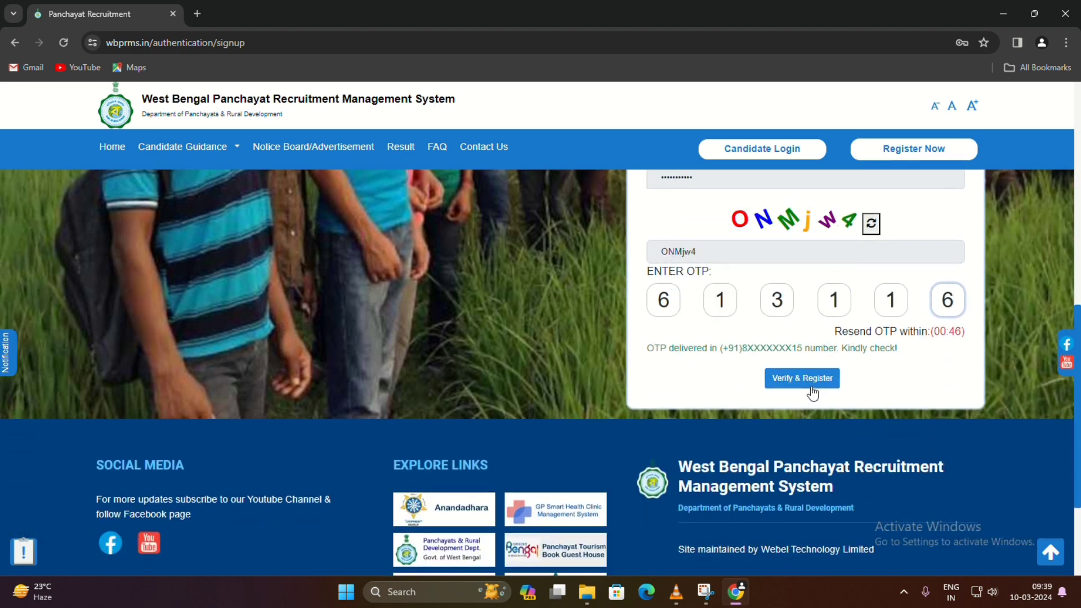
left_click(800, 386)
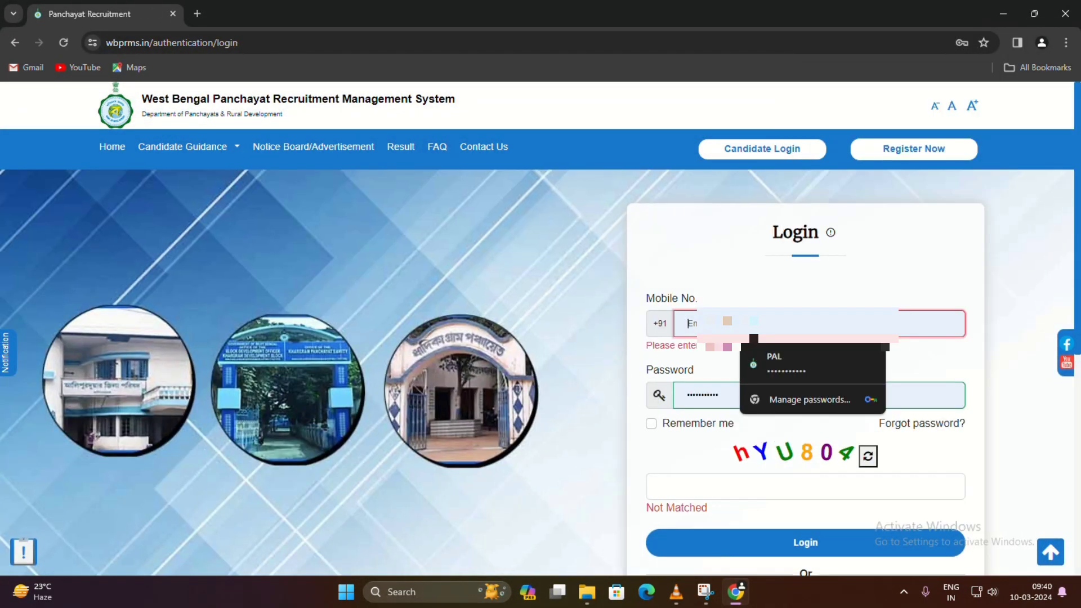
Enter the registered mobile number in the login form and complete the captcha to log in
type("89")
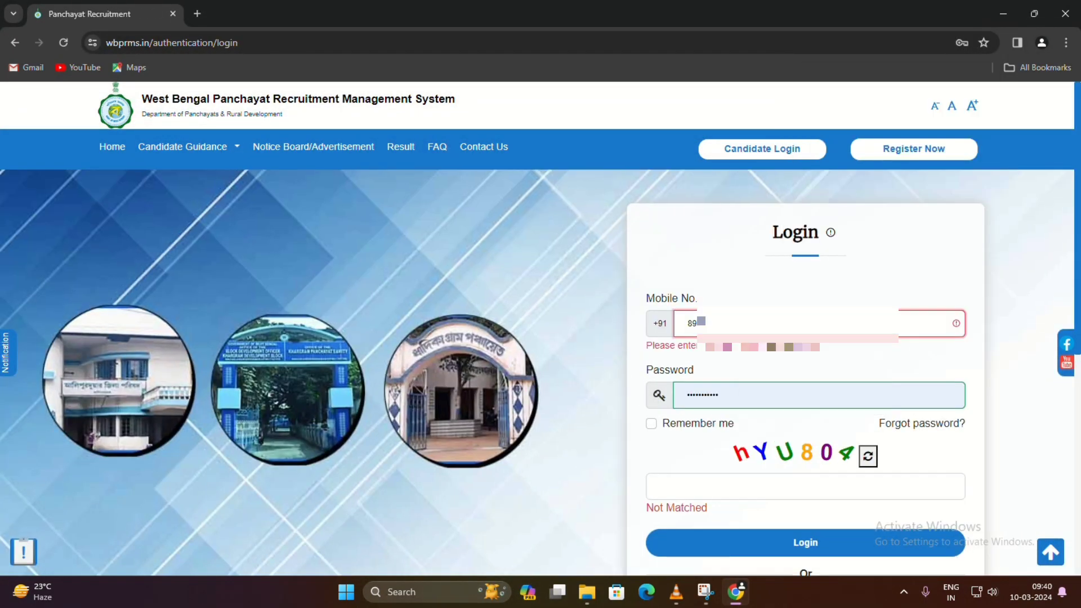
type("••••••")
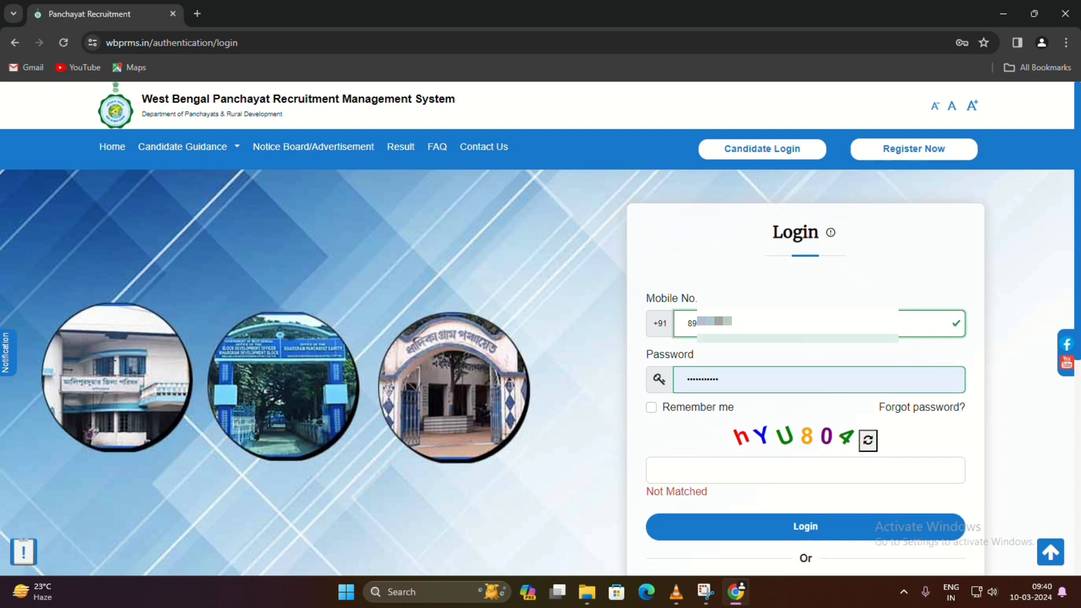
left_click(693, 472)
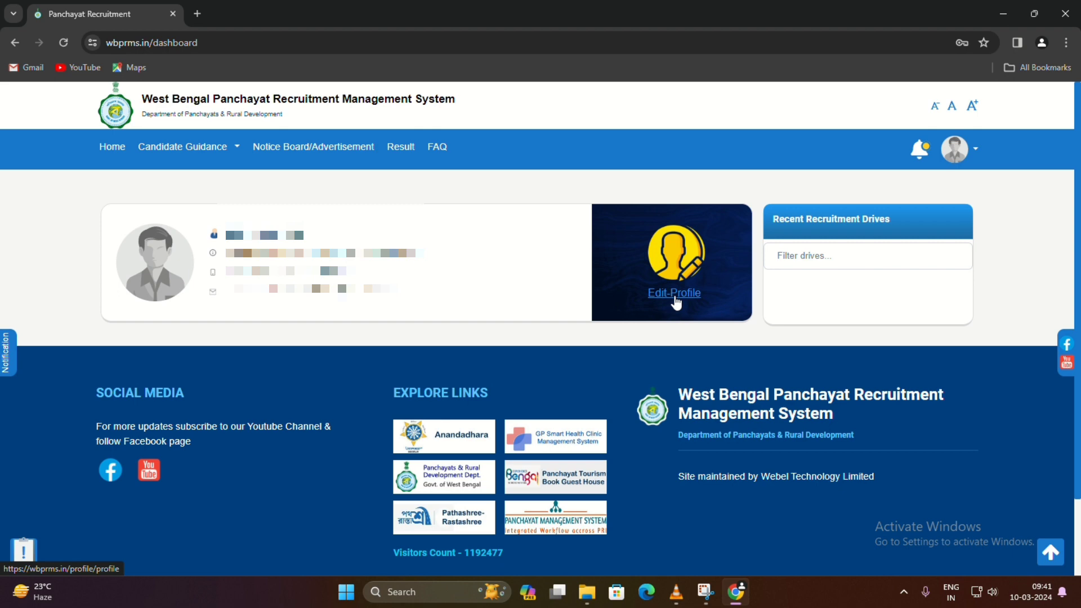
Open the candidate profile for editing and go to its Image & Signature section
left_click(676, 303)
scroll(492, 332, "down", 3)
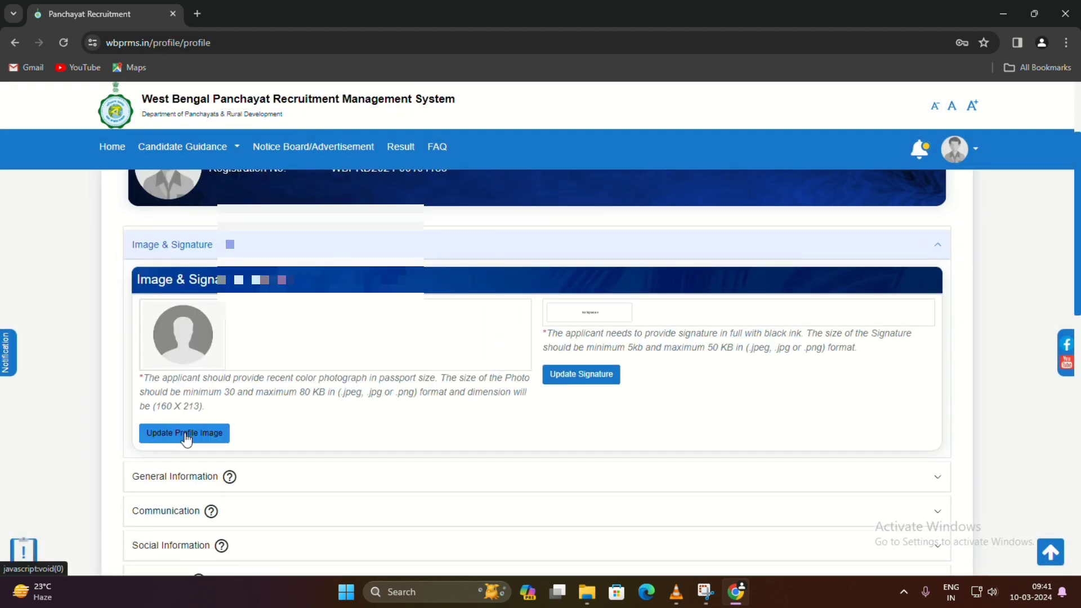
Upload photo final.jpg from the Pictures folder as the profile image and close the upload dialog
left_click(185, 433)
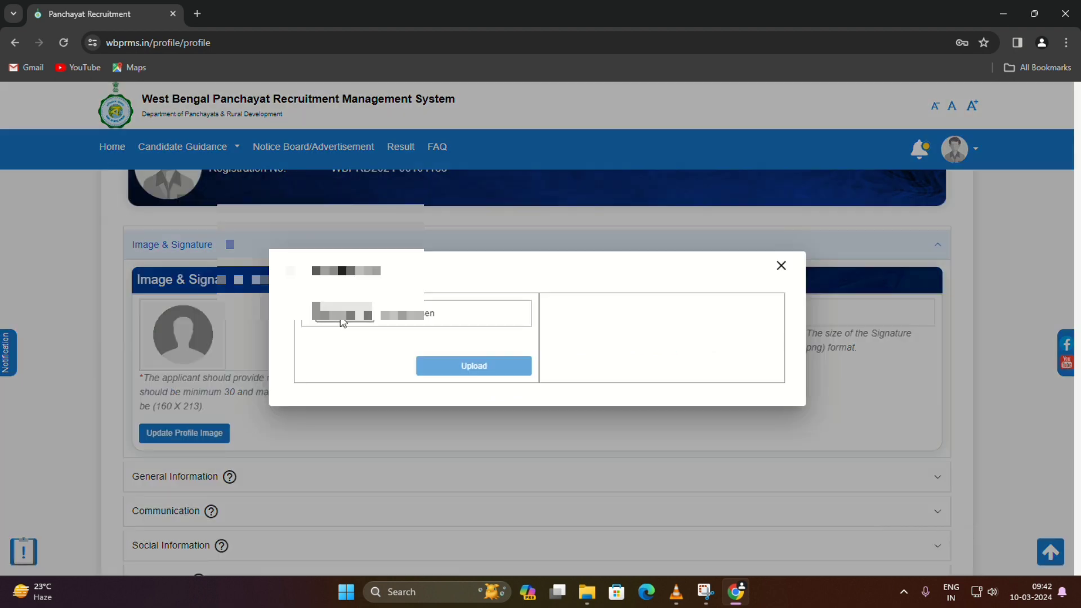
left_click(343, 318)
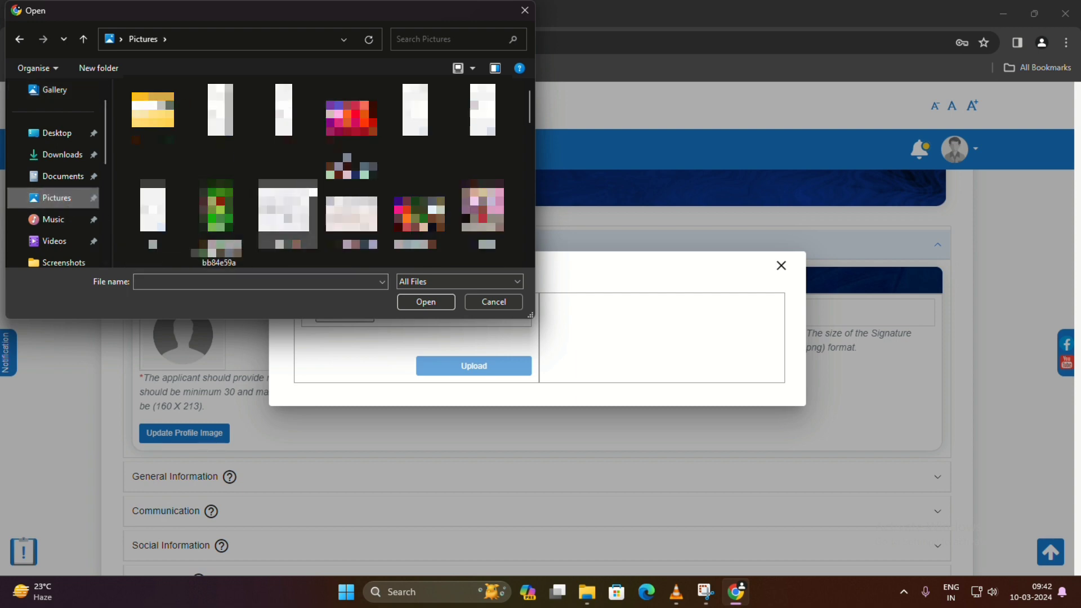
scroll(321, 169, "down", 3)
scroll(321, 201, "down", 3)
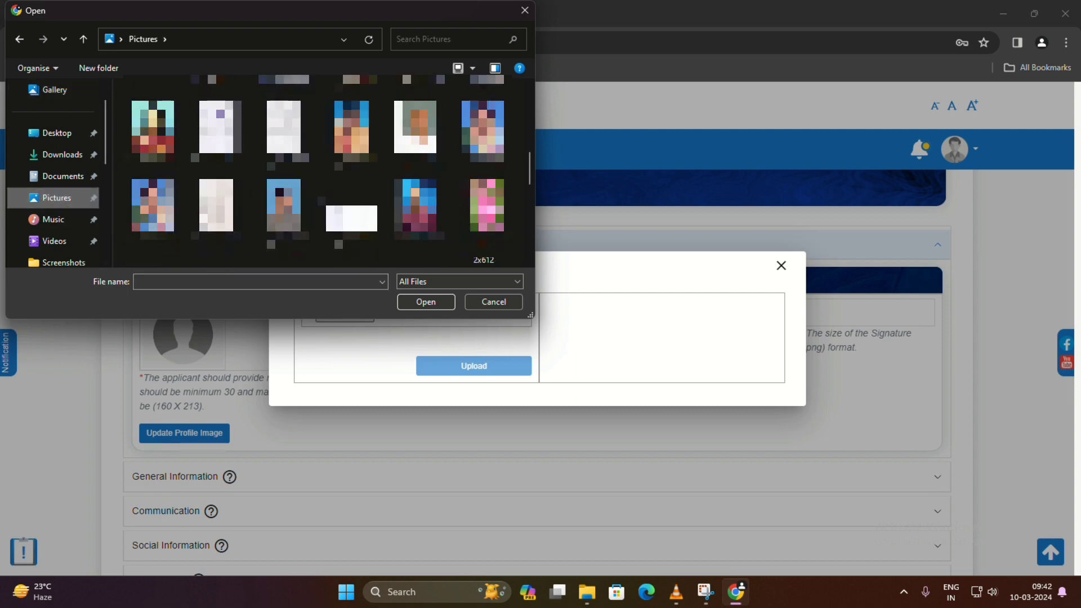
scroll(345, 218, "down", 3)
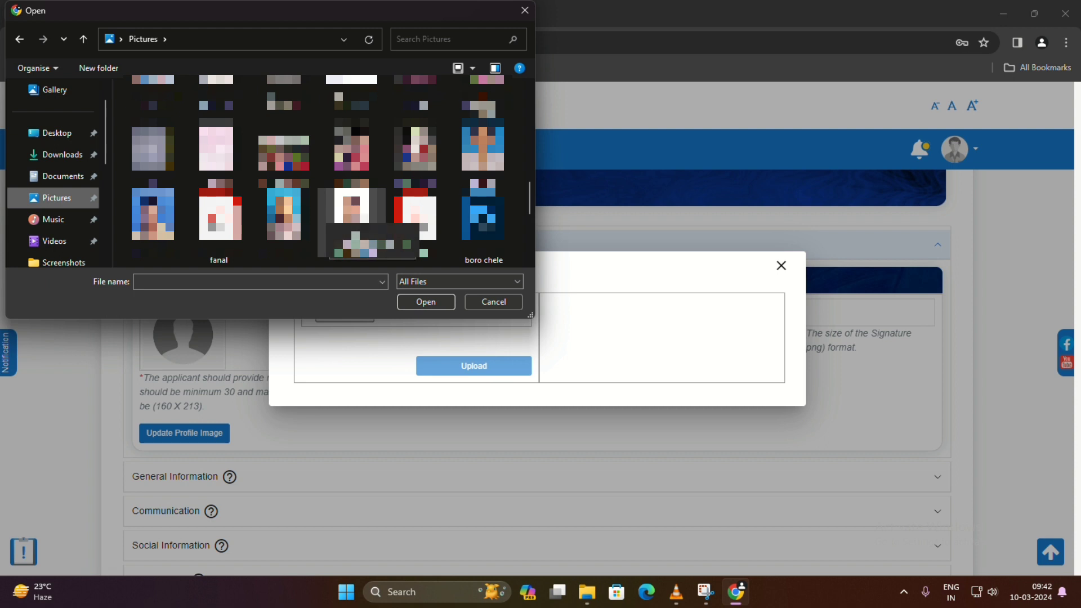
double_click(351, 220)
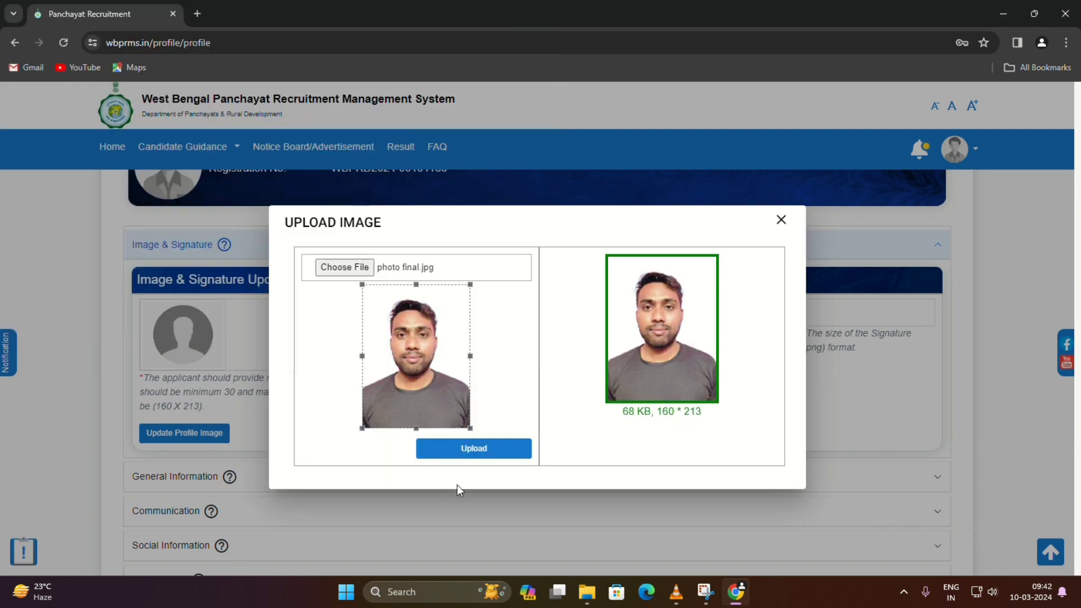
left_click(467, 449)
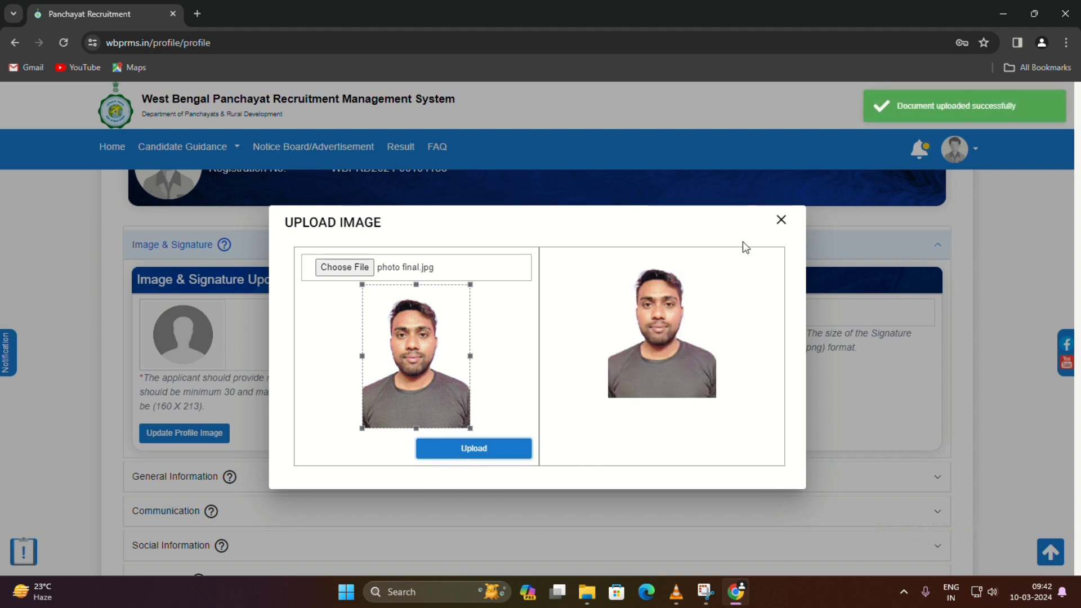
left_click(782, 219)
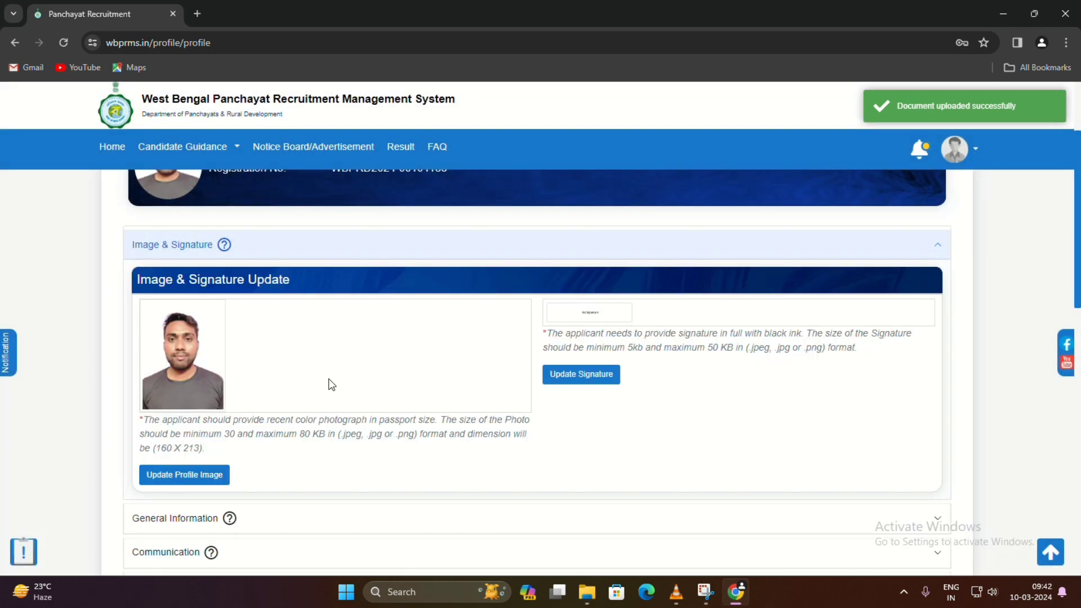
Upload signature final.jpg from the Pictures folder as the candidate's signature and close the upload dialog
left_click(582, 380)
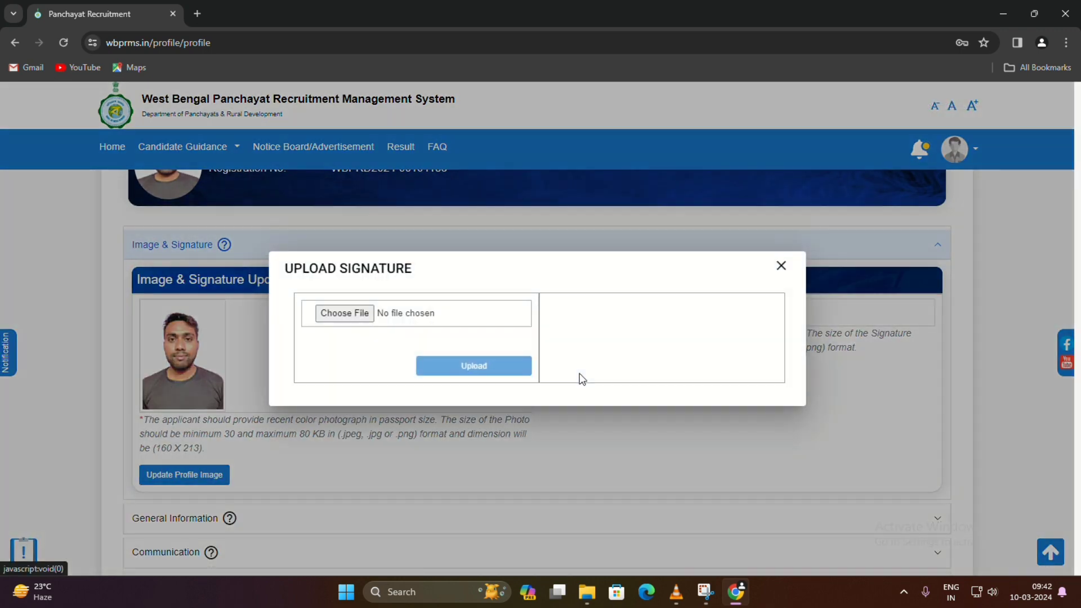
left_click(345, 313)
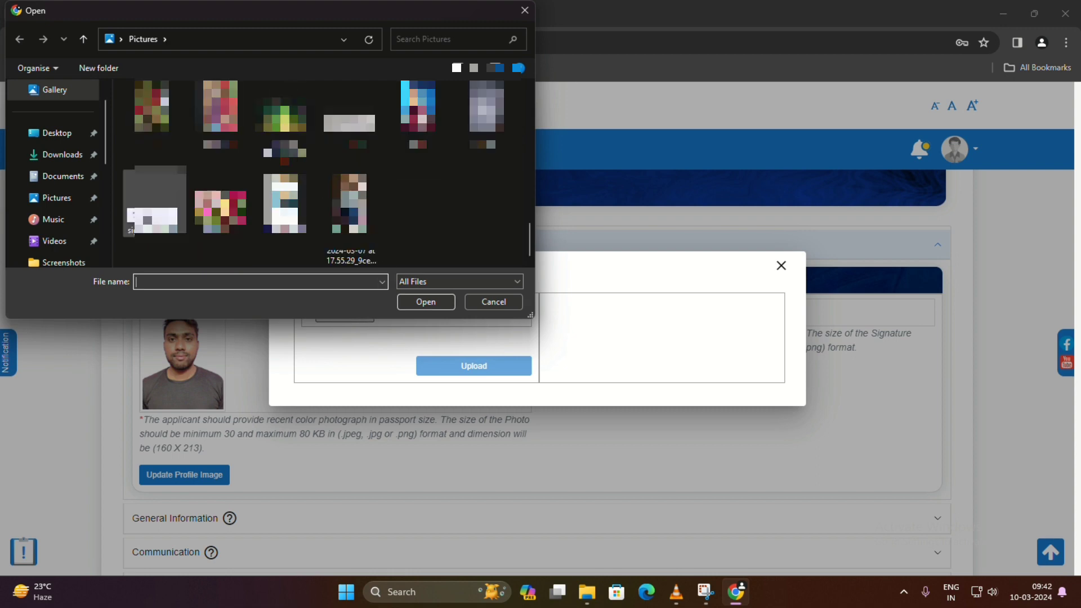
double_click(163, 220)
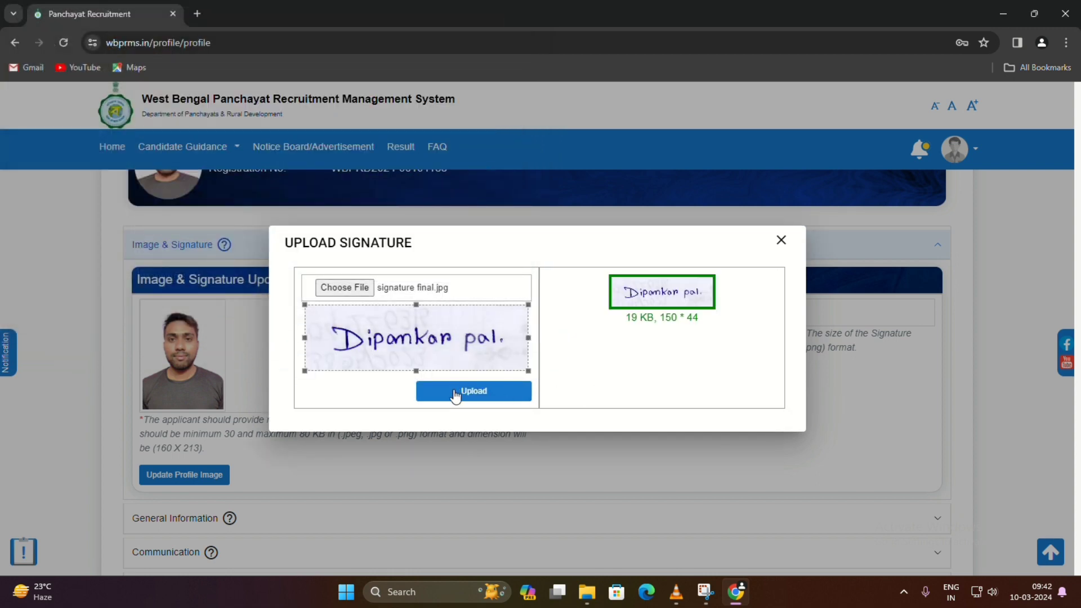
left_click(456, 393)
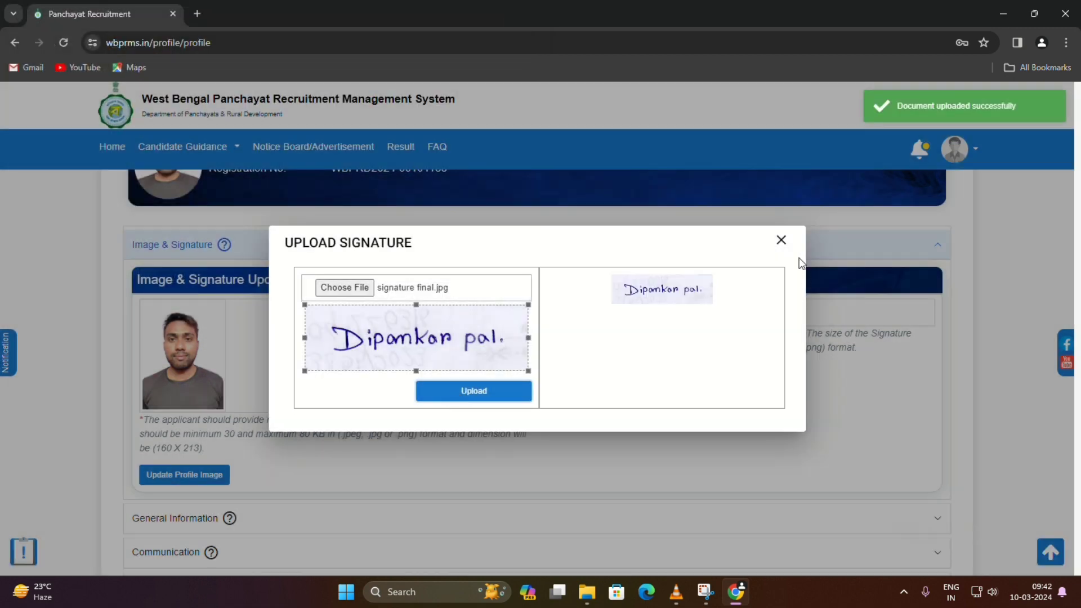
left_click(783, 241)
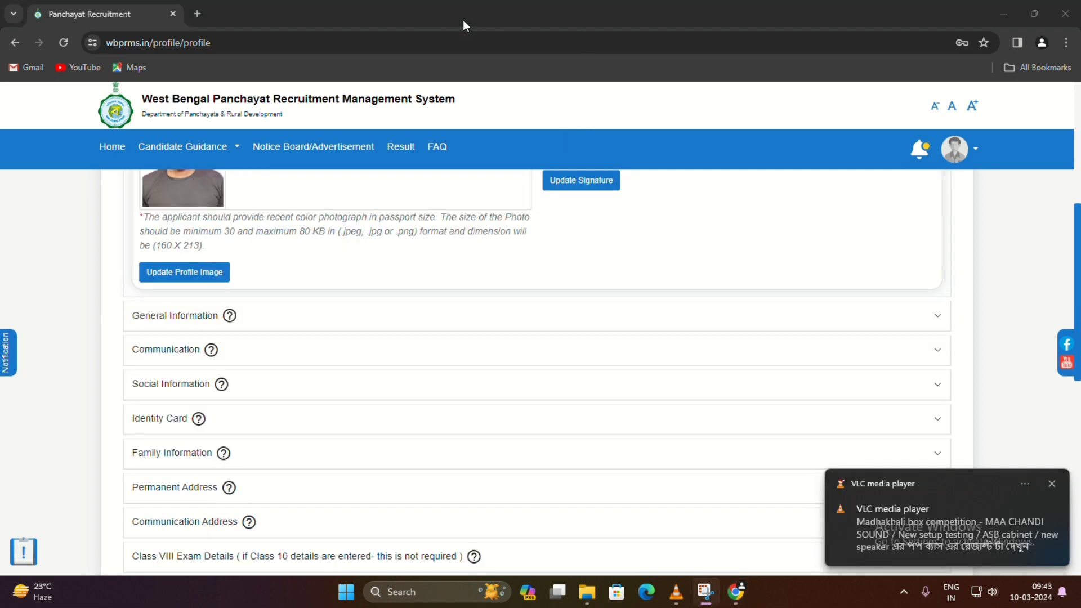
Open the General Information details for editing and select the candidate's marital status
scroll(379, 304, "down", 1)
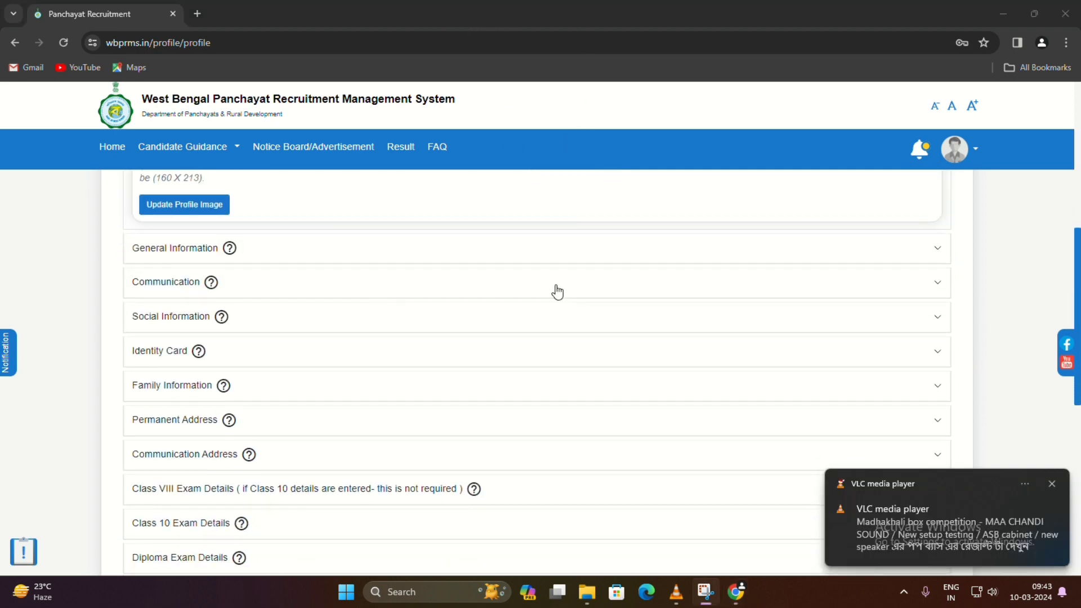
scroll(441, 285, "up", 1)
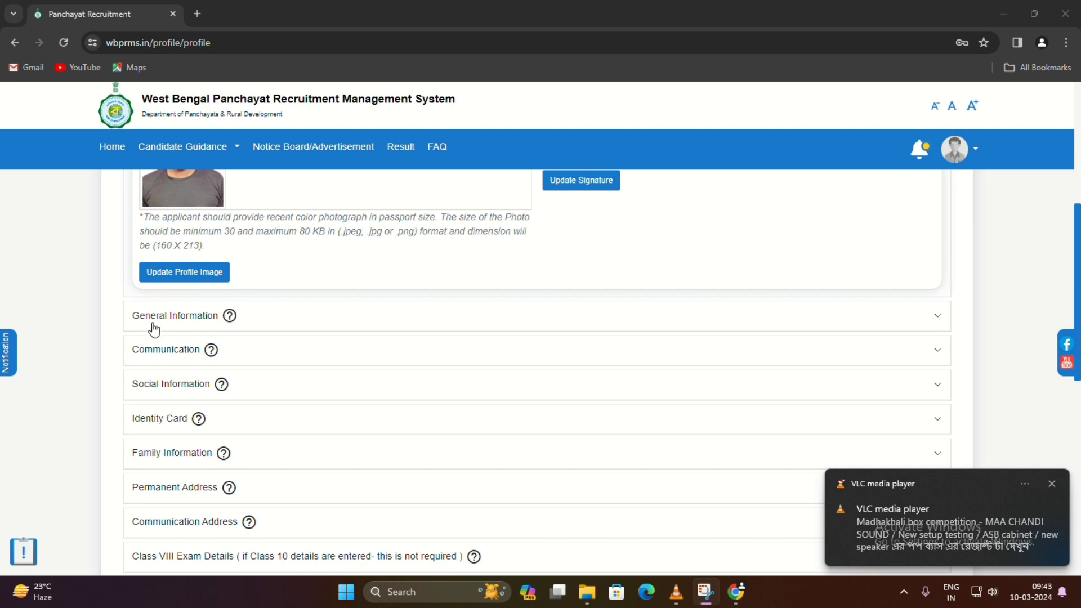
left_click(936, 317)
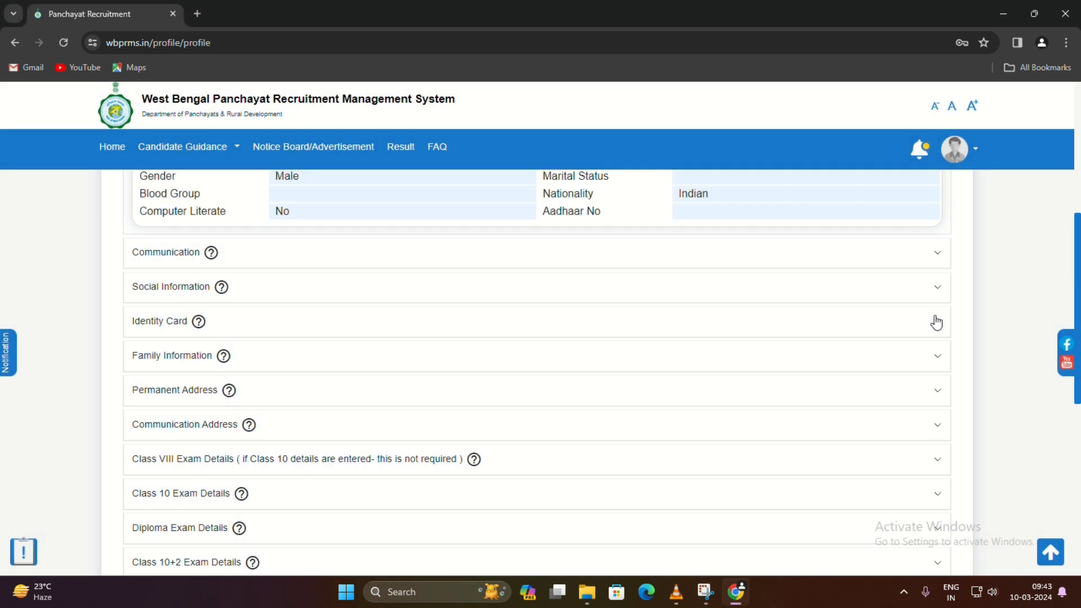
scroll(280, 351, "up", 2)
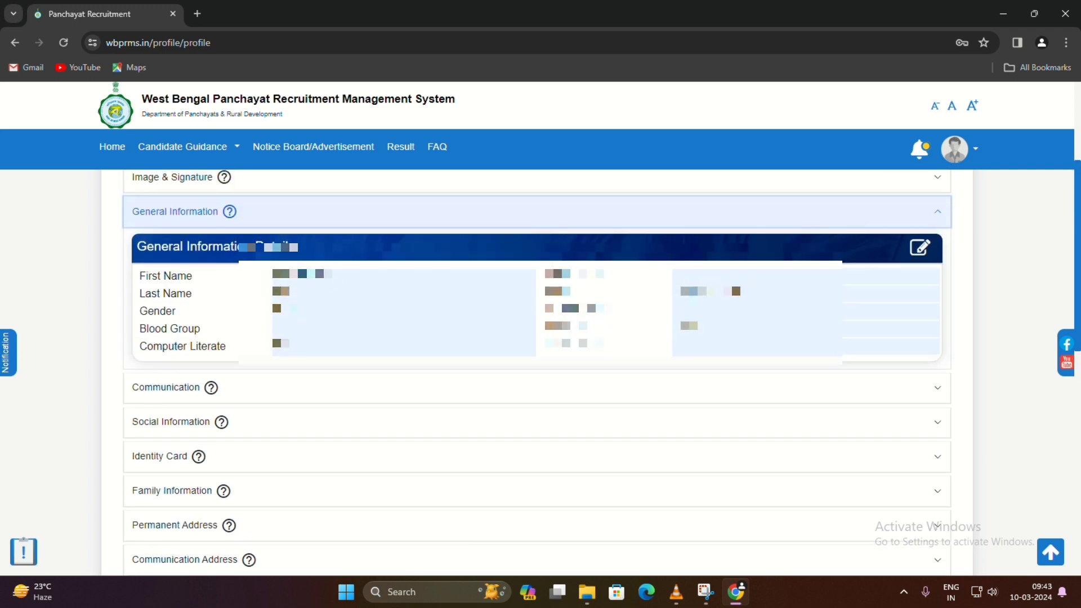
left_click(919, 248)
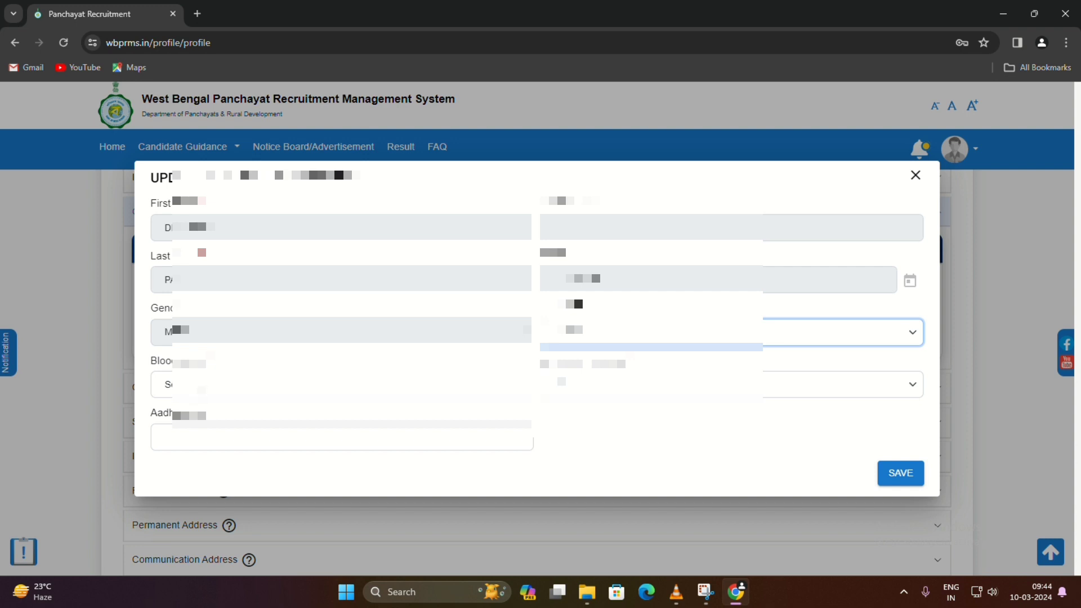
left_click(577, 336)
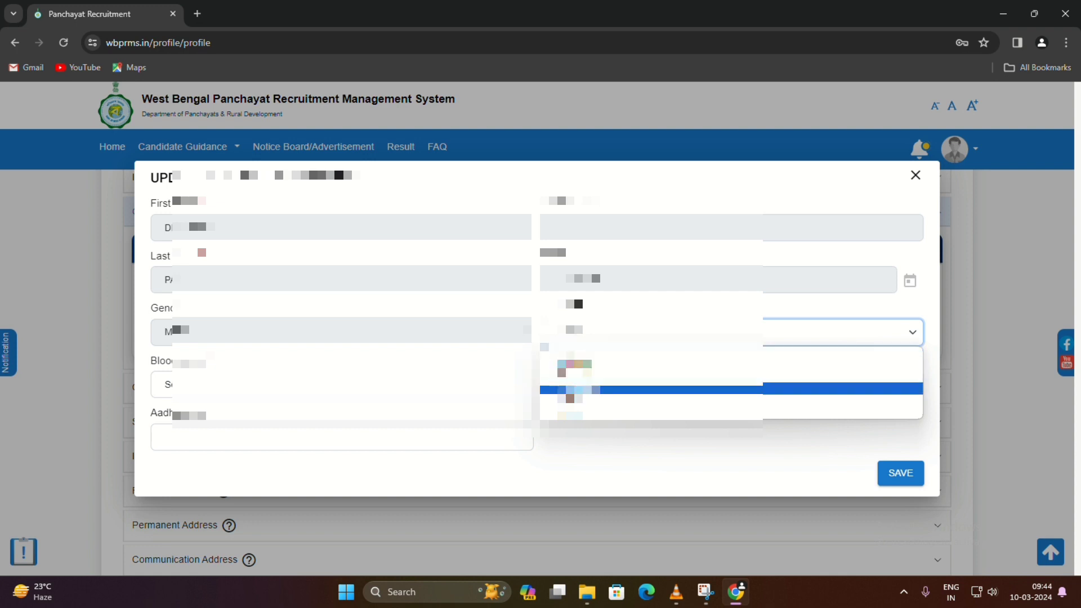
left_click(579, 402)
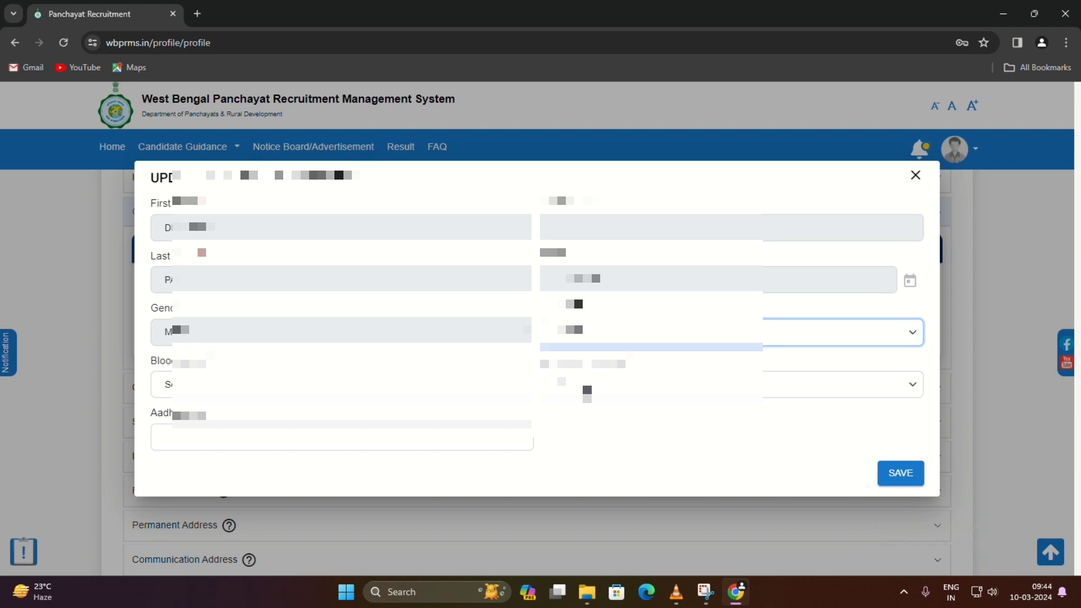
left_click(466, 20)
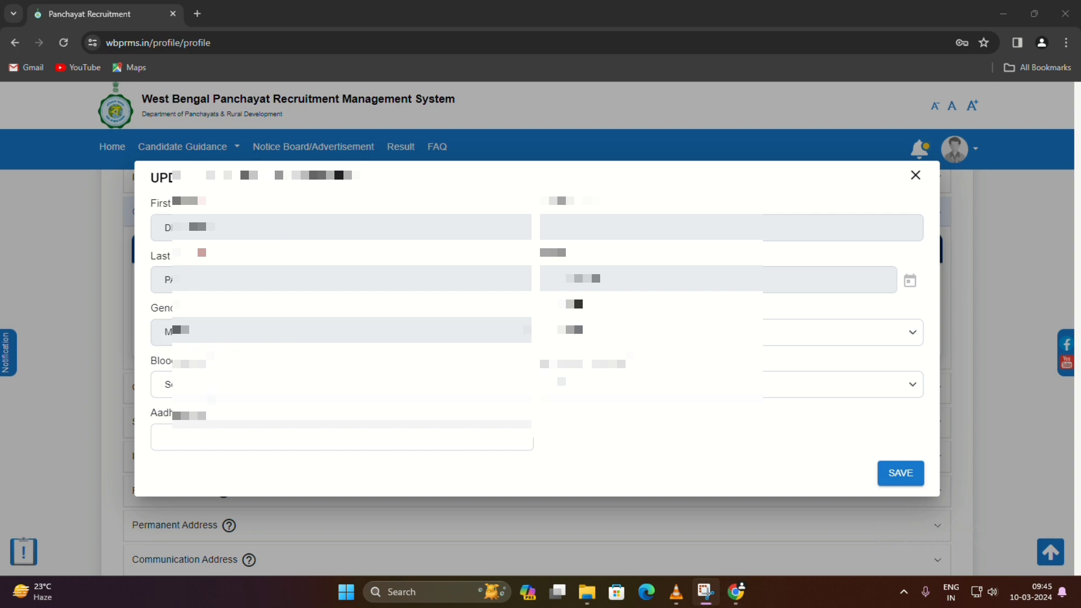
Set the blood group to O+, enter the candidate's Aadhaar number and save the general information
left_click(342, 385)
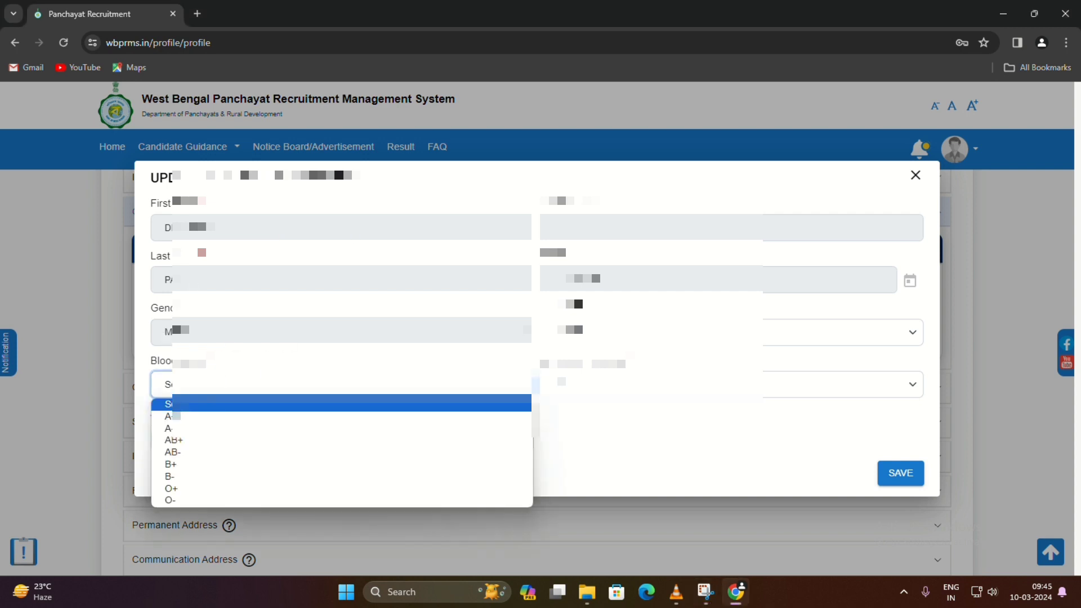
left_click(182, 490)
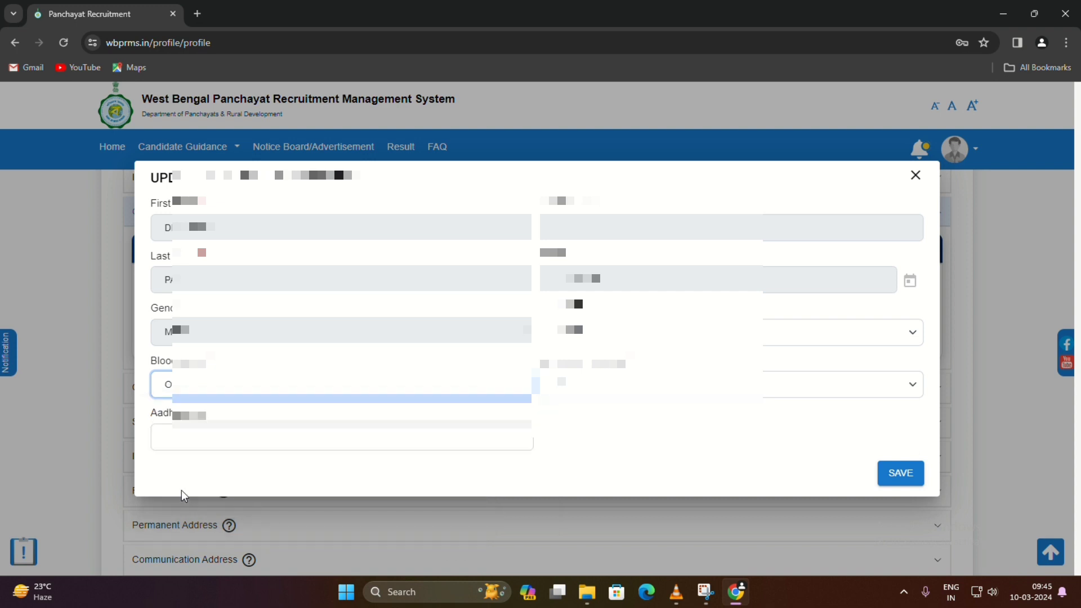
left_click(178, 438)
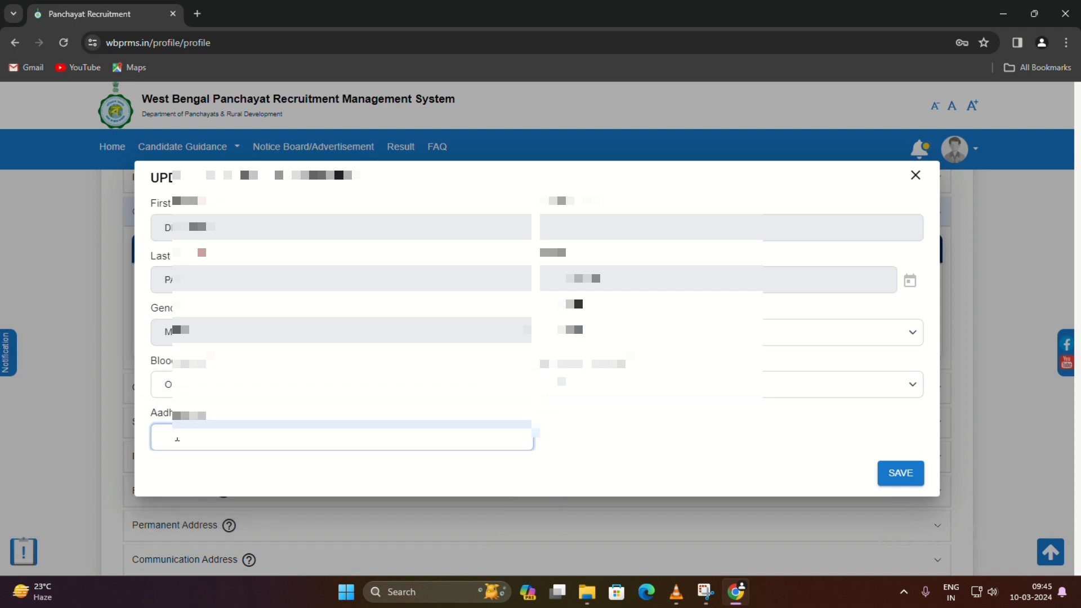
type("3")
left_click(908, 477)
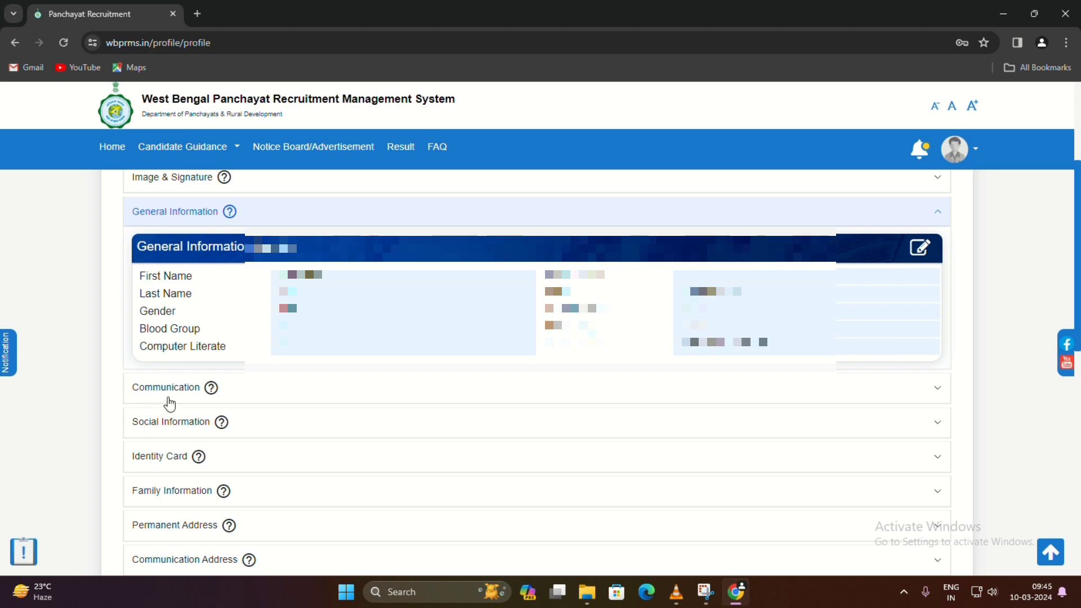
In the Social Information details, set the religion to Hinduism and the social category to OBC-B, and save
left_click(933, 391)
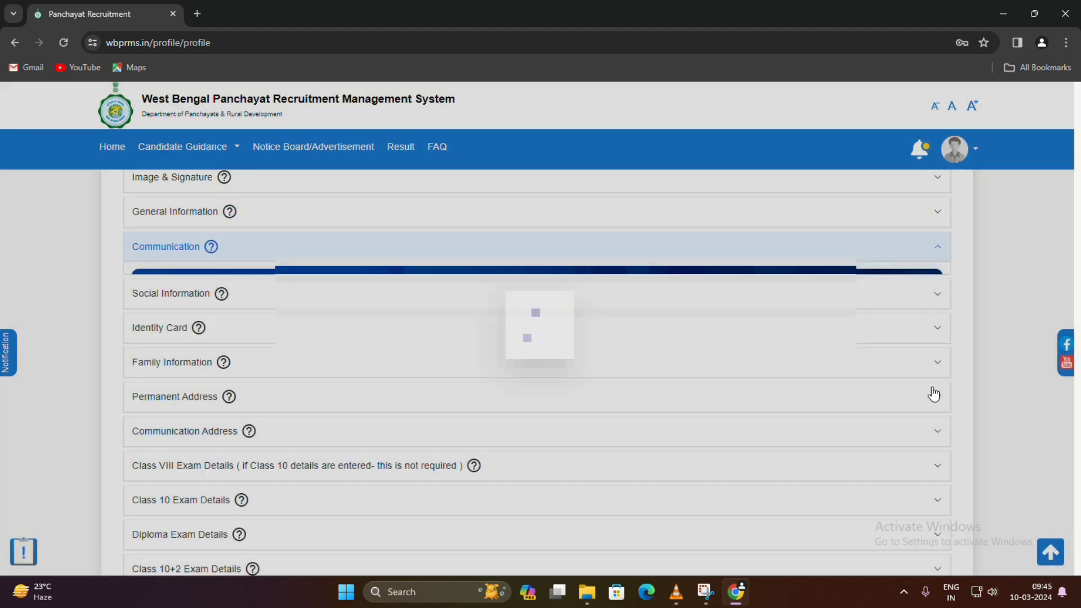
left_click(939, 414)
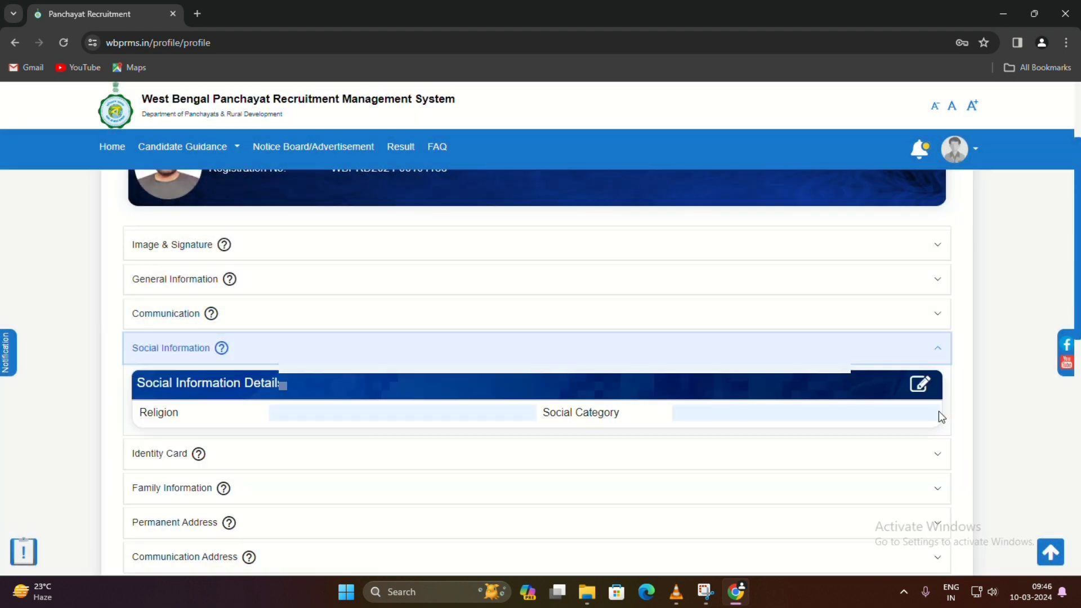
left_click(920, 387)
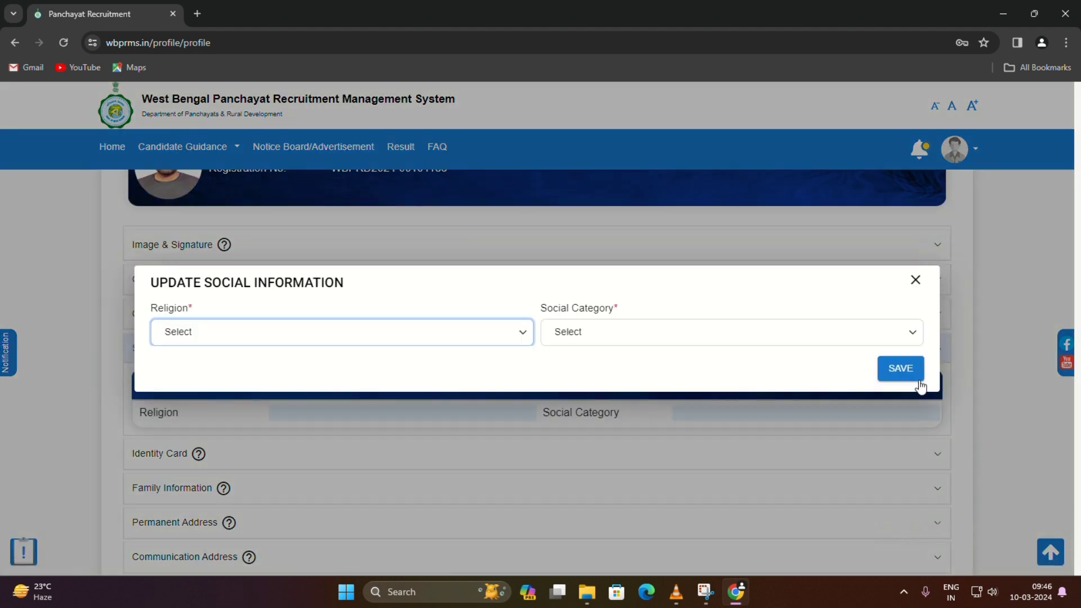
left_click(221, 344)
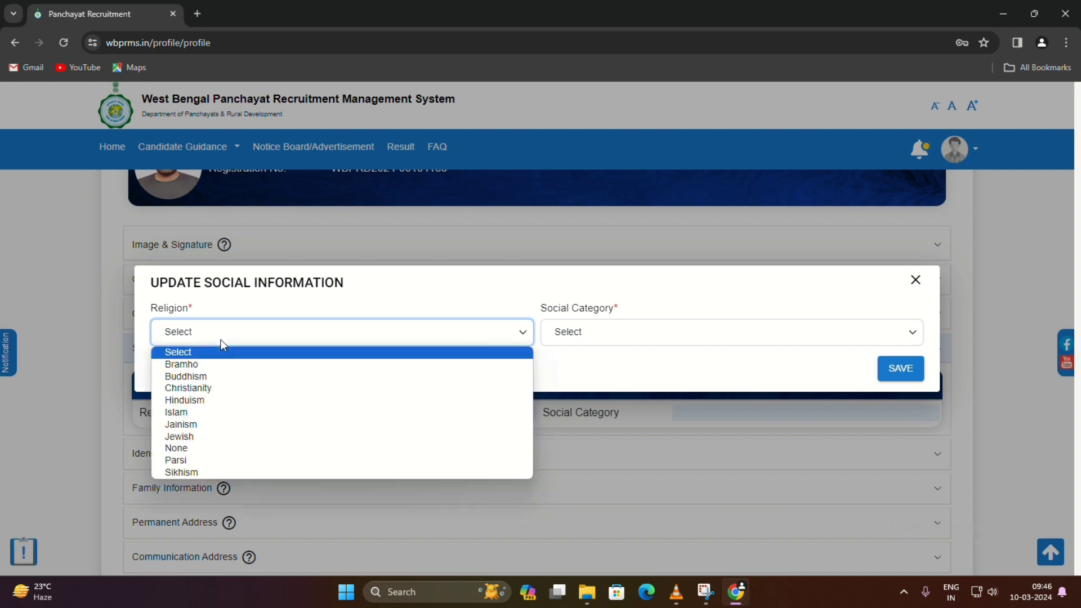
left_click(210, 400)
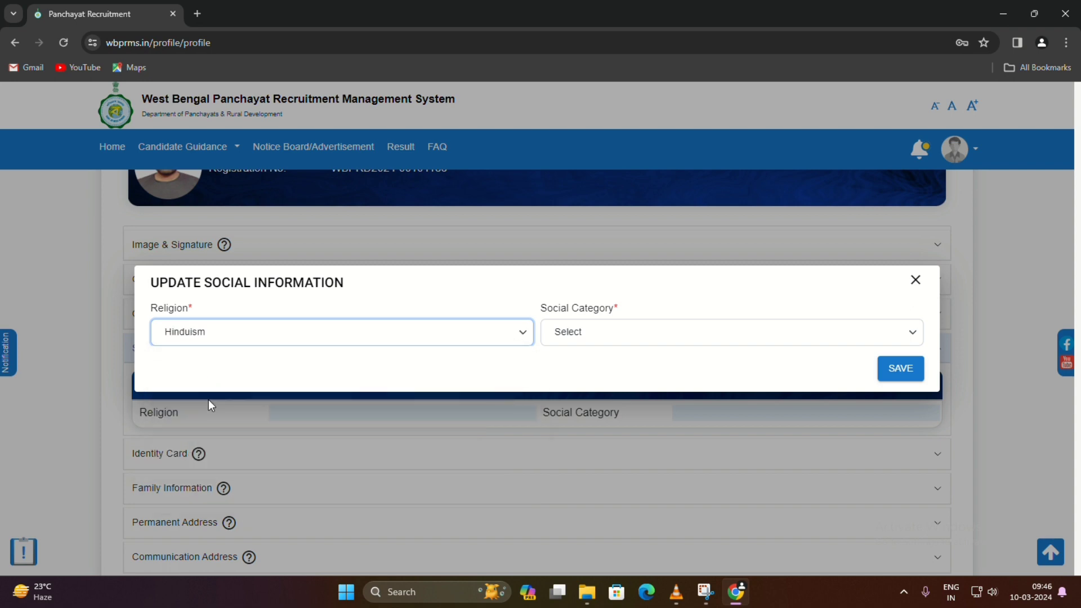
left_click(595, 335)
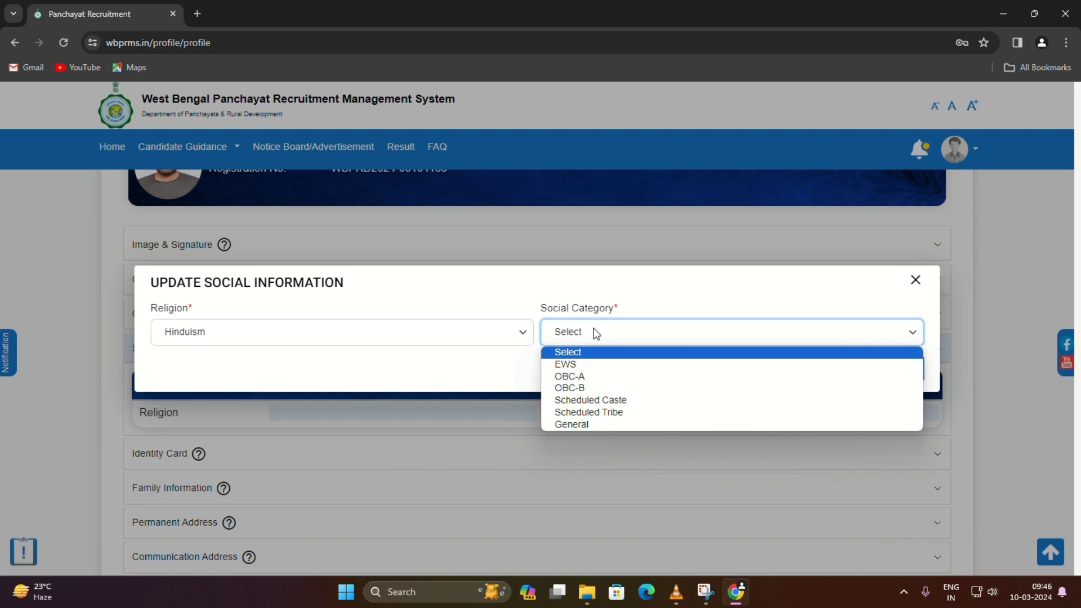
left_click(579, 389)
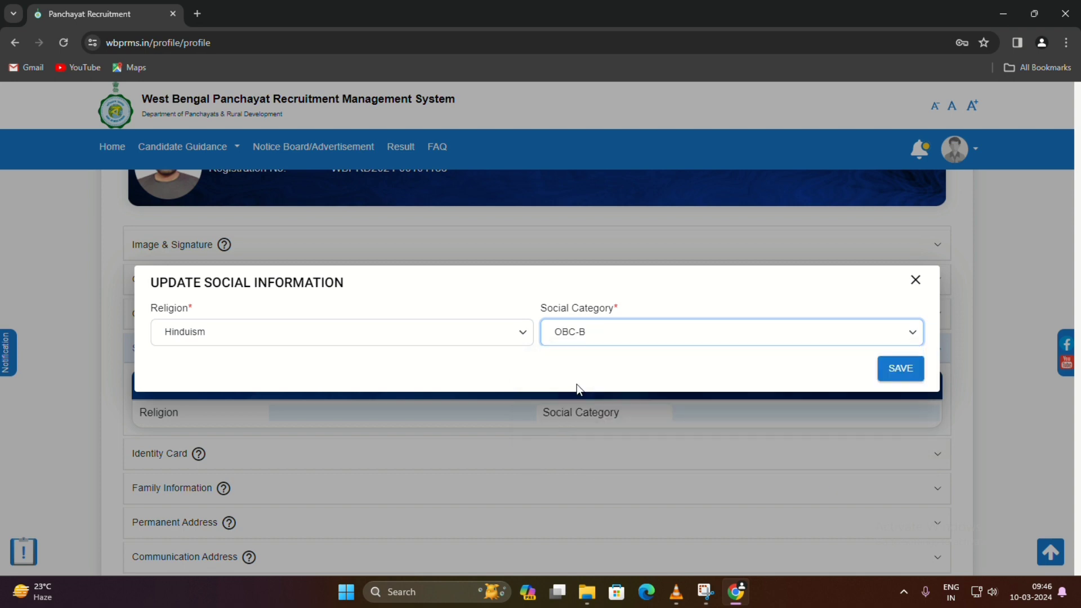
left_click(895, 374)
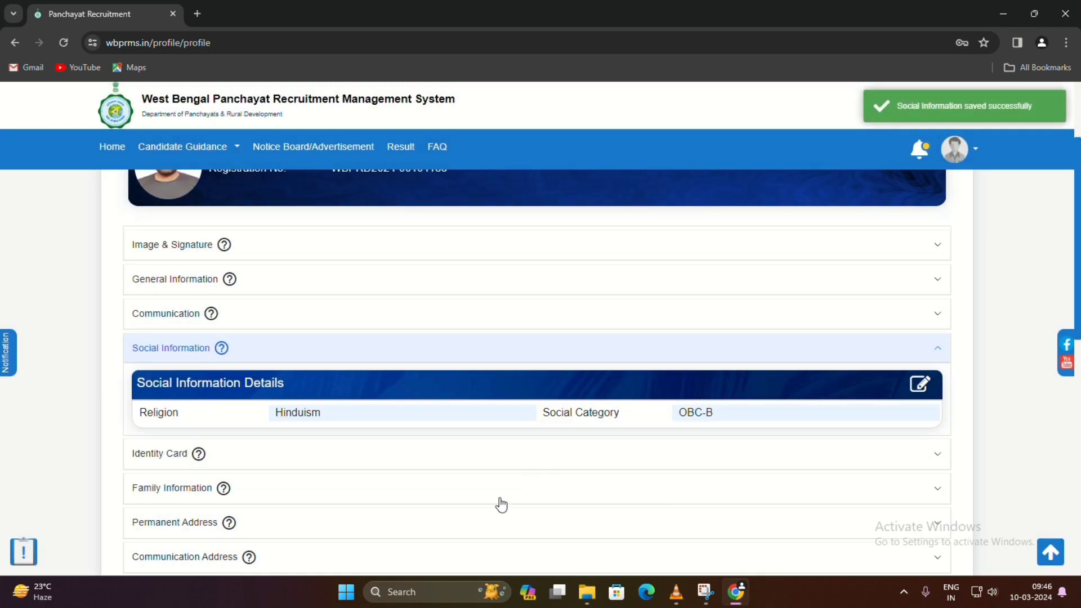
Open the Identity Card details for editing and set the ID card type to PAN
scroll(346, 493, "down", 2)
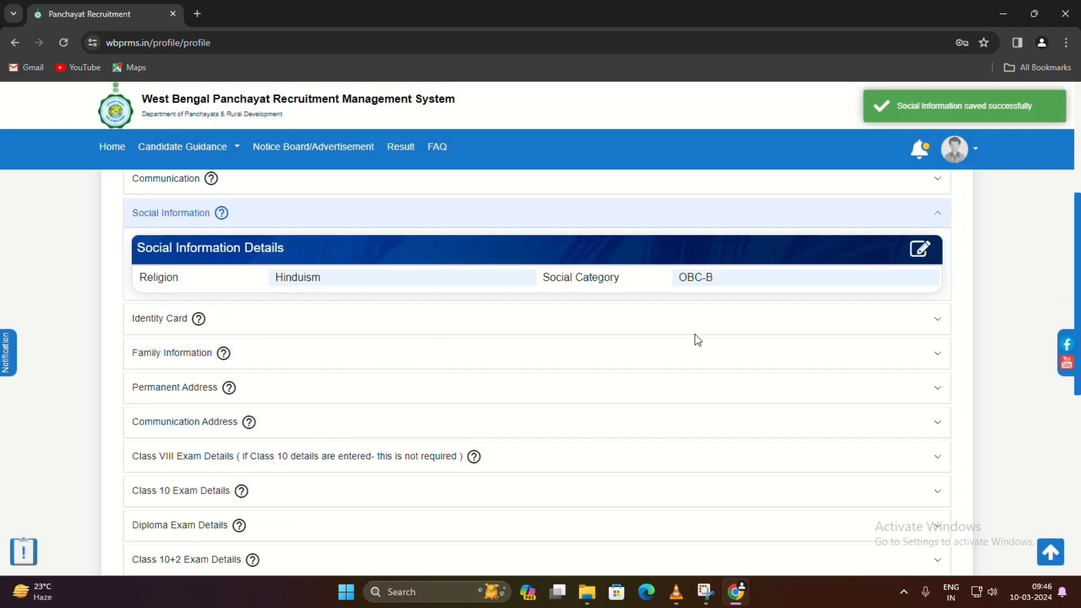
left_click(933, 326)
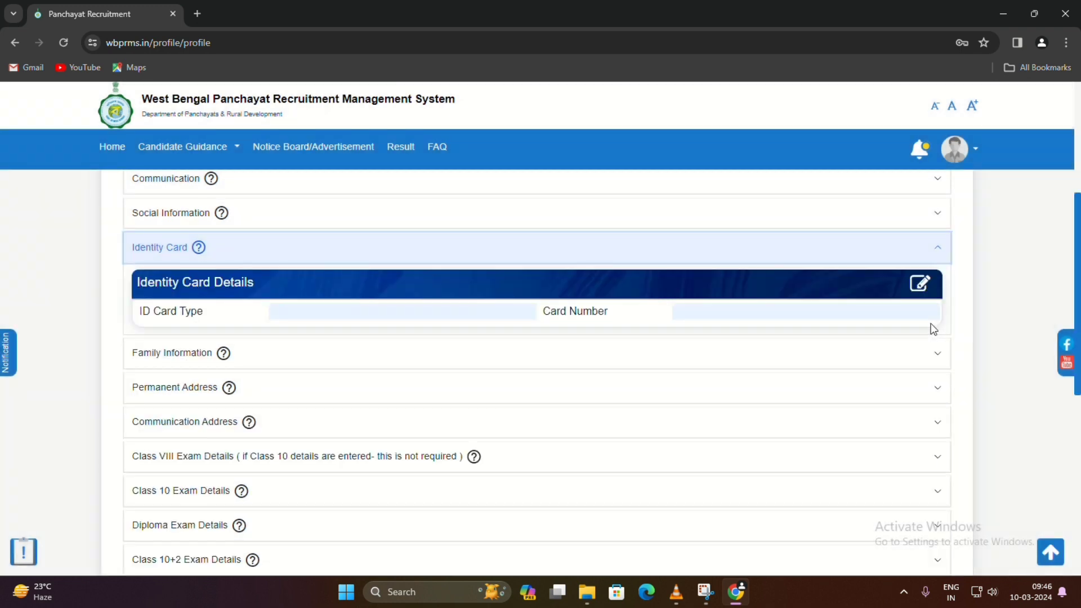
left_click(923, 284)
left_click(286, 338)
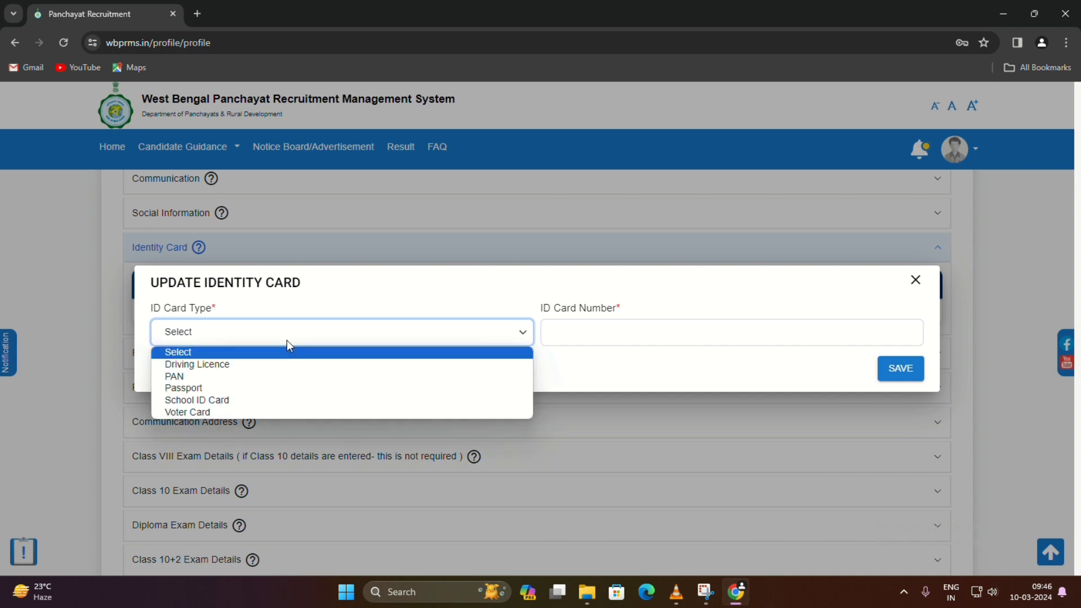
left_click(198, 381)
Enter the candidate's PAN card number and save the identity card details
left_click(610, 330)
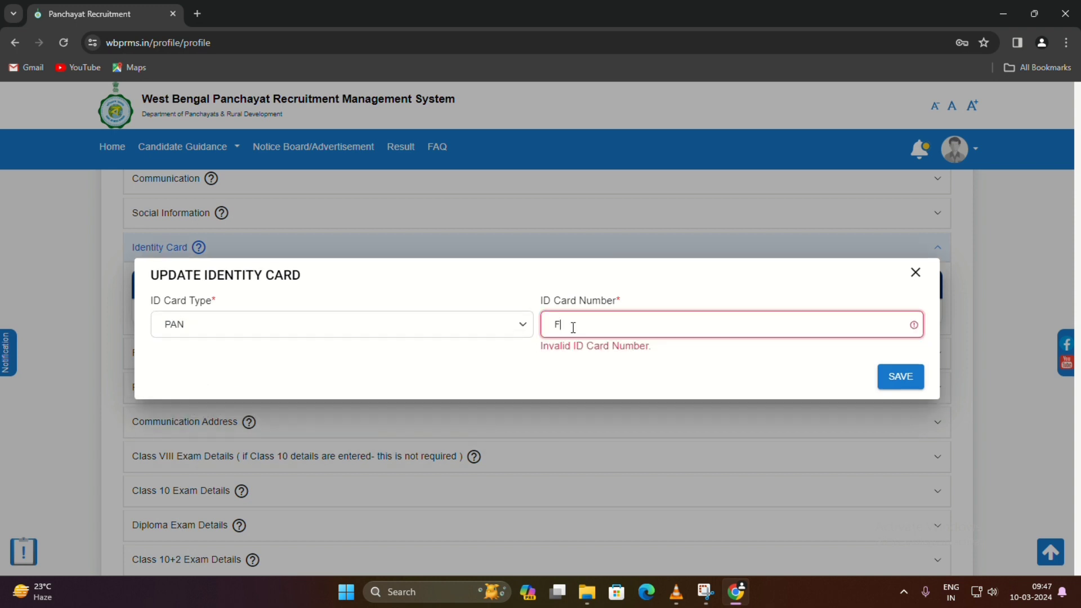
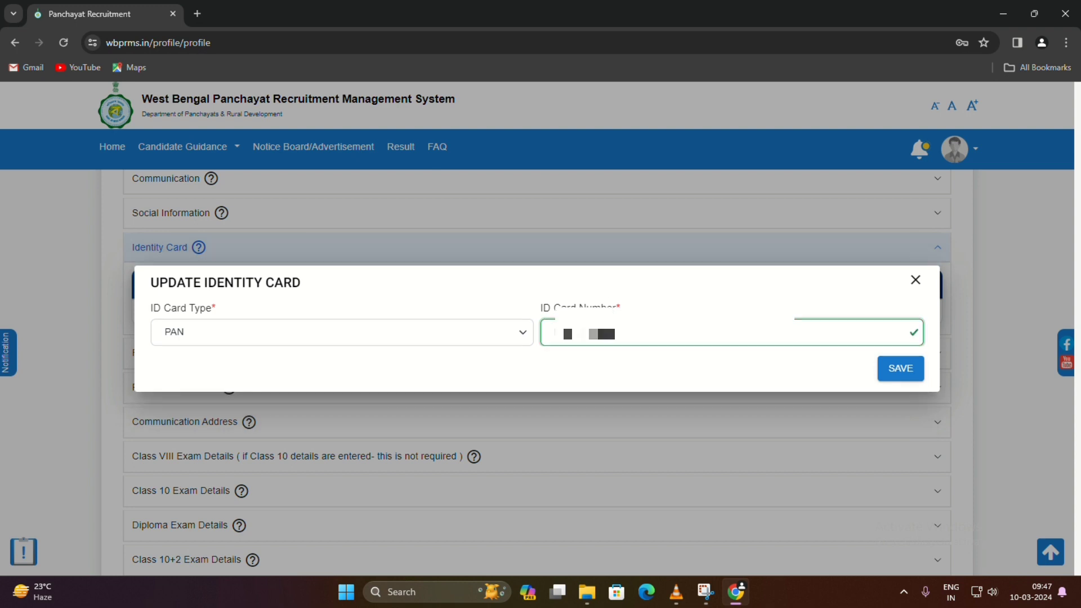
left_click(899, 371)
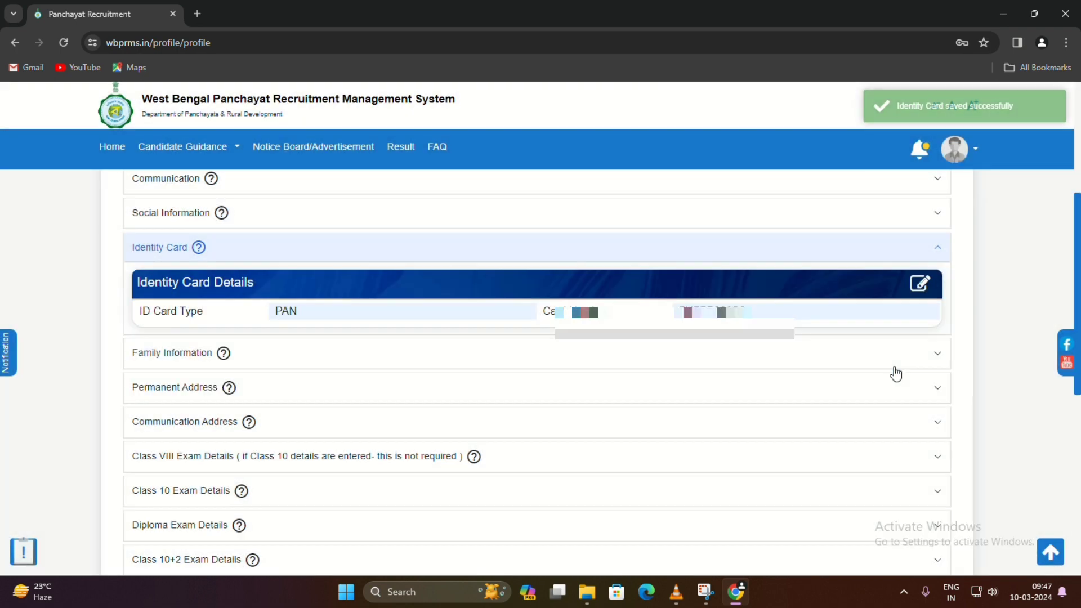
In the Family Information details, enter the father's or guardian's name and save
left_click(939, 357)
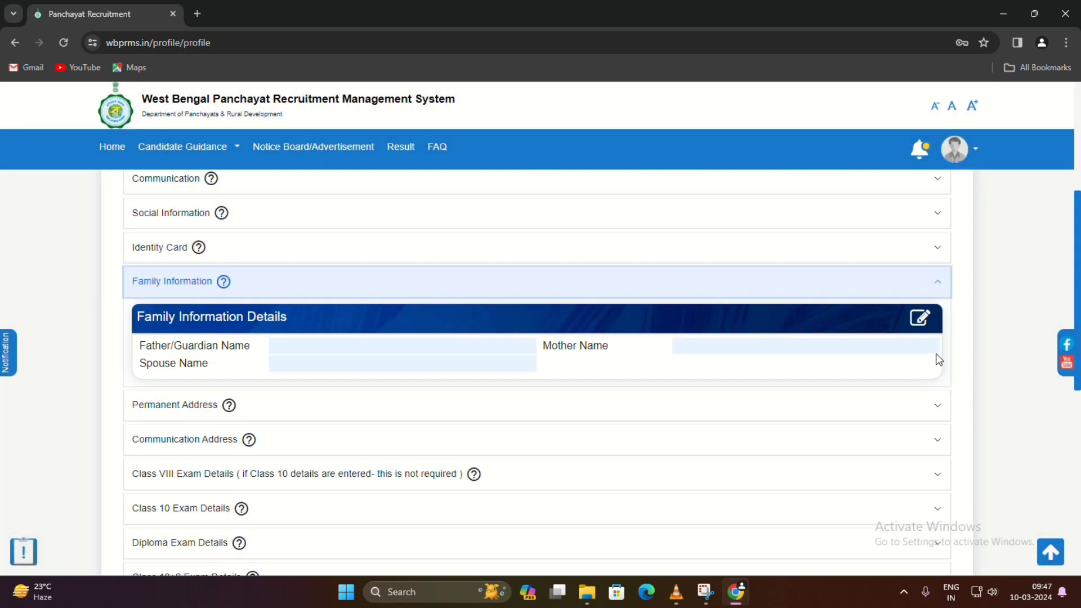
left_click(921, 319)
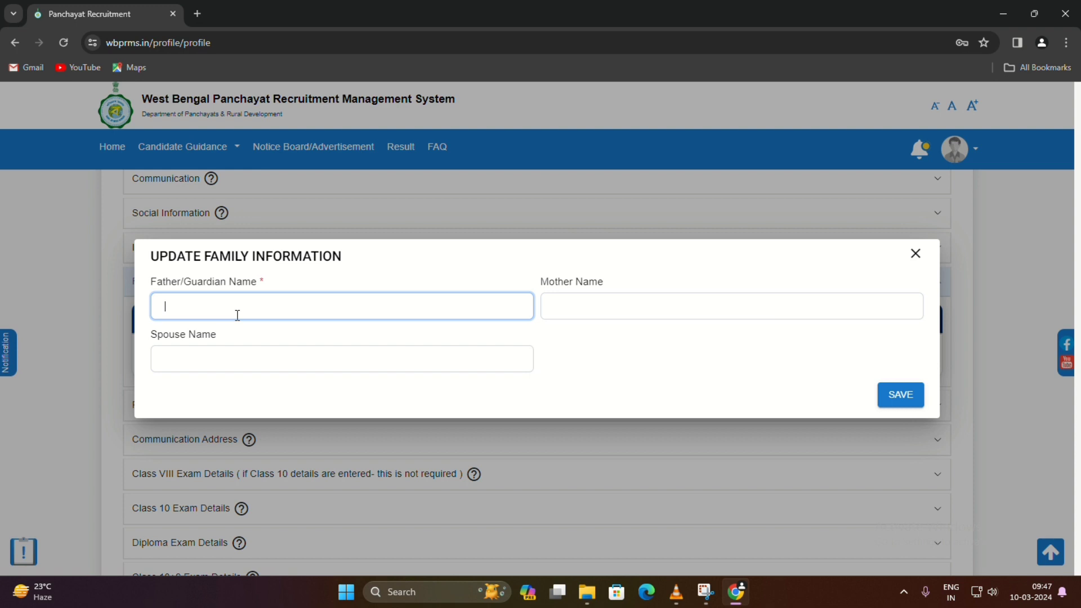
type("???")
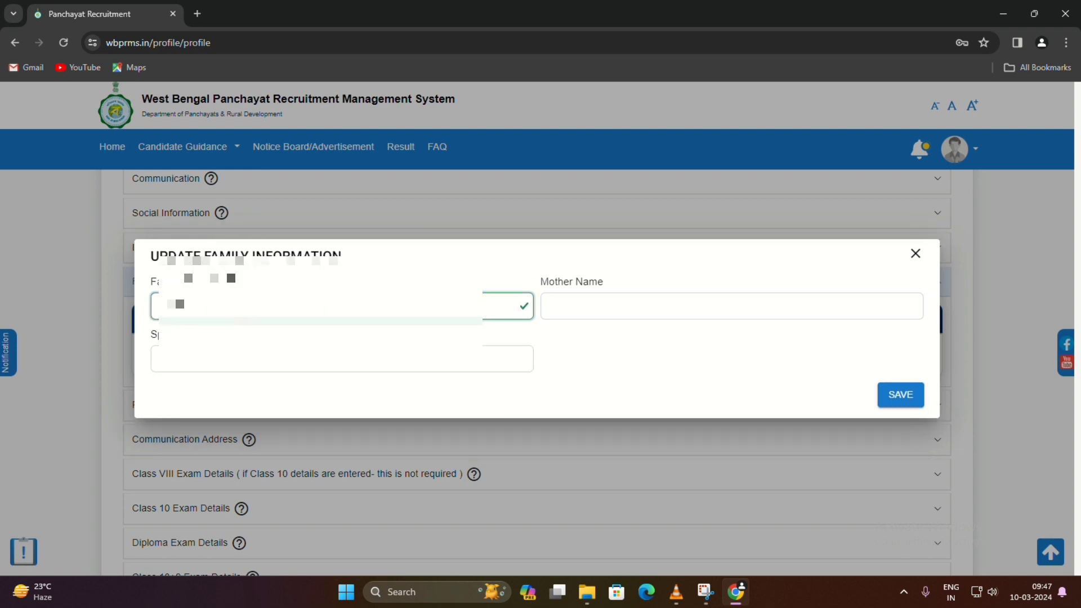
type("???")
left_click(899, 401)
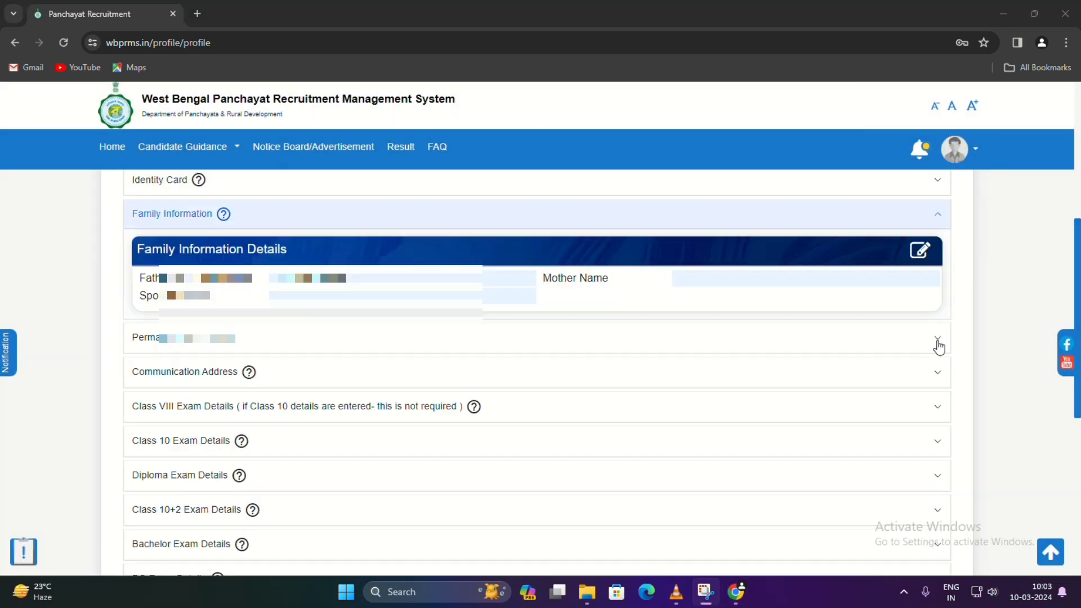
Open the Permanent Address details for editing and enter the candidate's village and post office address in the Address field
left_click(938, 340)
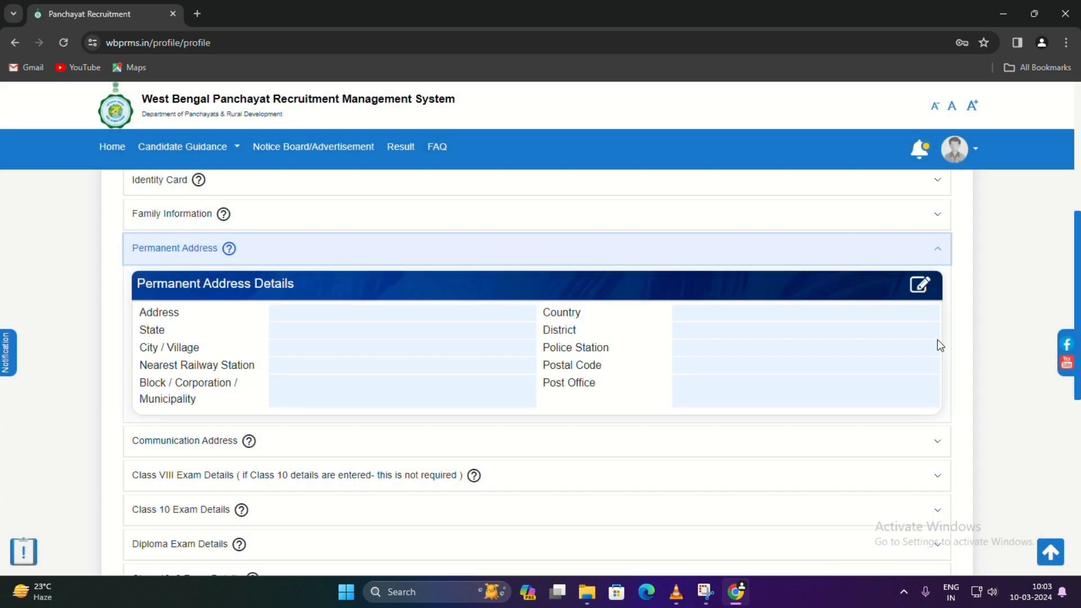
left_click(920, 286)
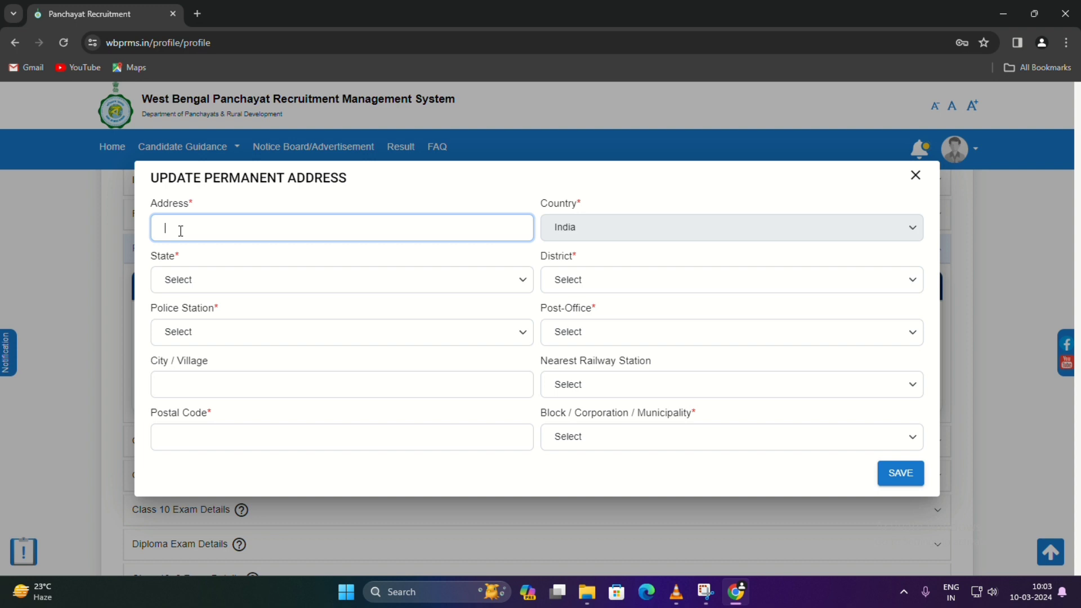
type("vil")
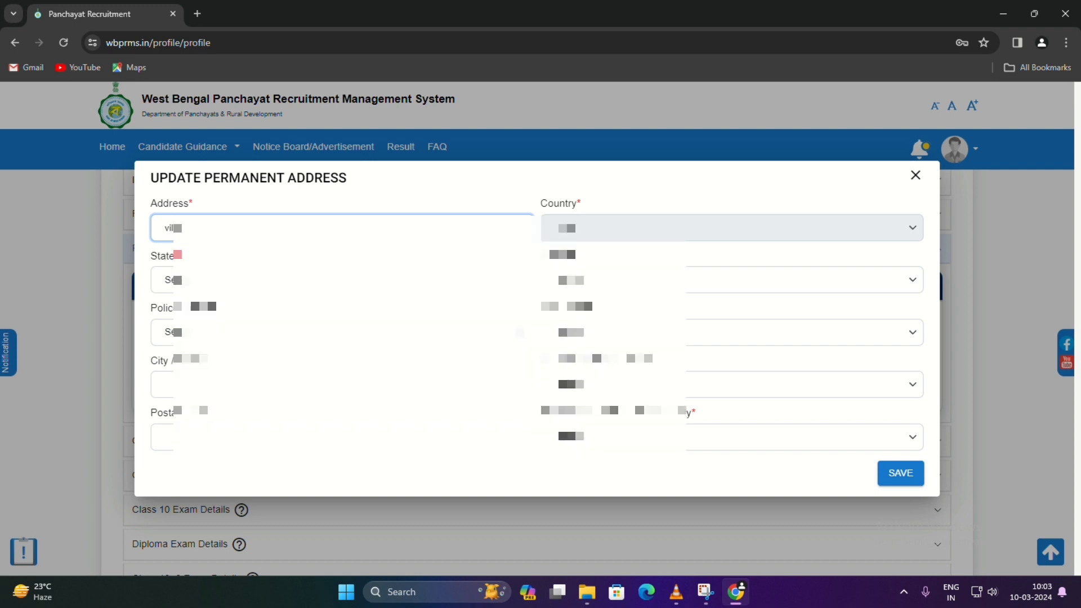
type("lagea post of")
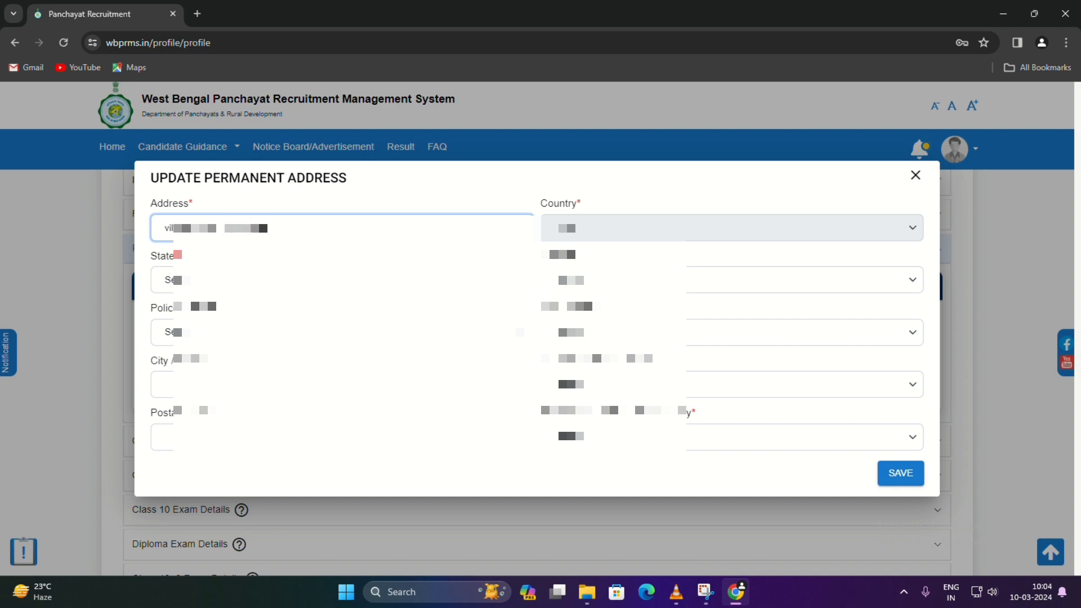
key("BackSpace")
type("ps")
type("pour, p")
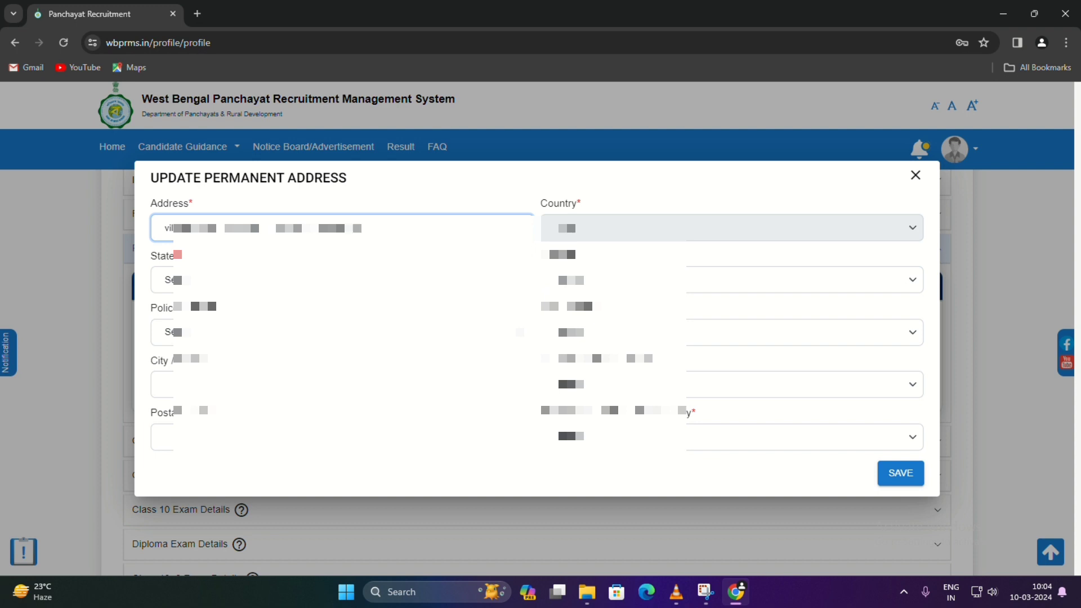
type("os")
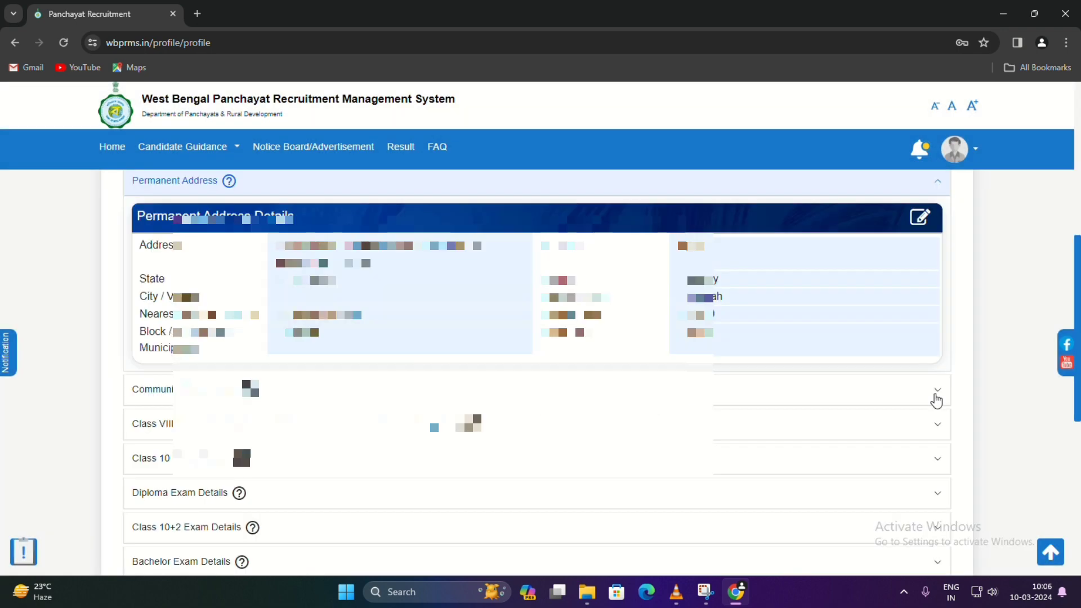
In the Communication Address details, enable Same As Permanent Address and save
left_click(937, 390)
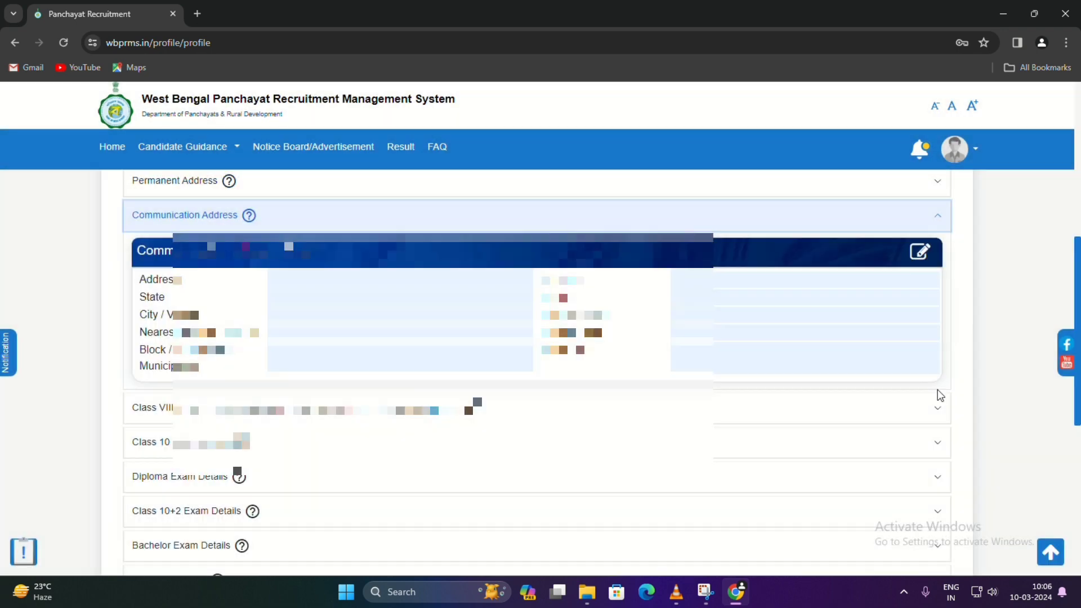
left_click(915, 253)
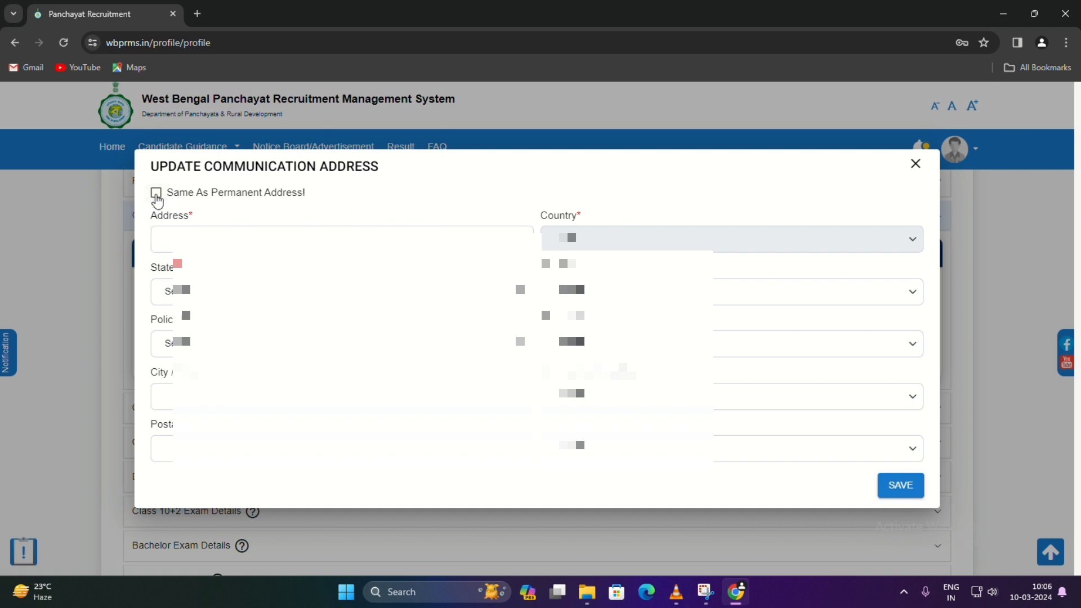
left_click(157, 194)
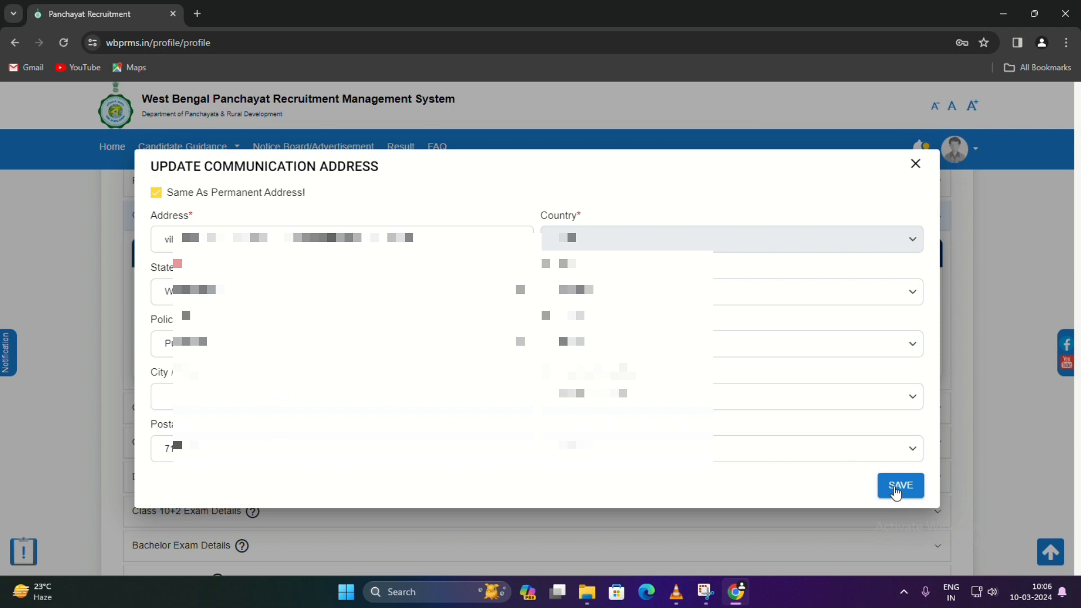
left_click(896, 488)
Open the Bachelor Exam Details for editing and select BURDWAN UNIVERSITY as the university
scroll(936, 362, "down", 1)
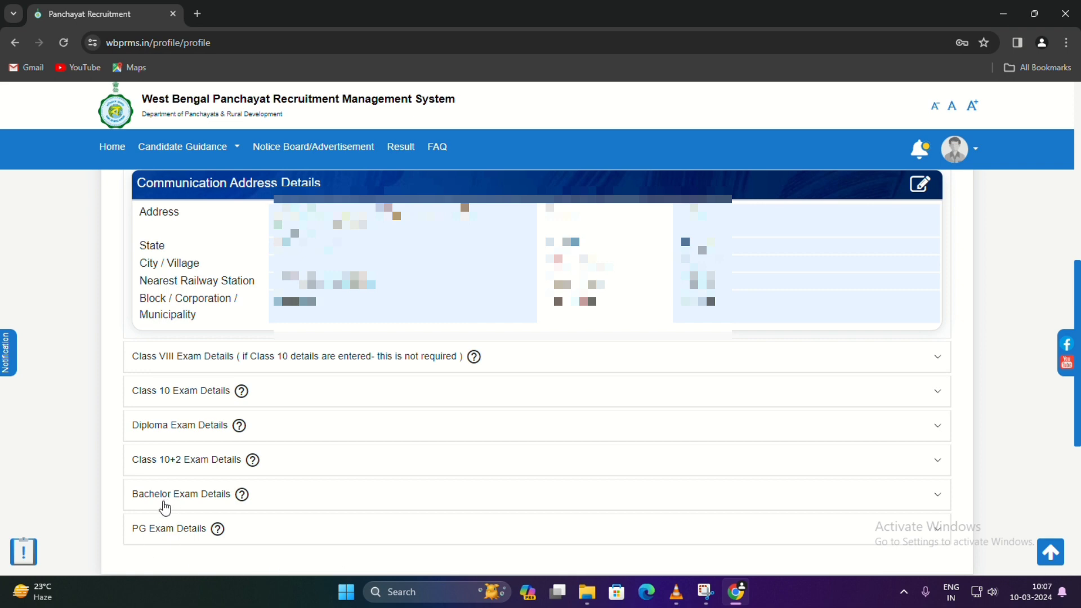
mouse_move(238, 501)
left_click(938, 499)
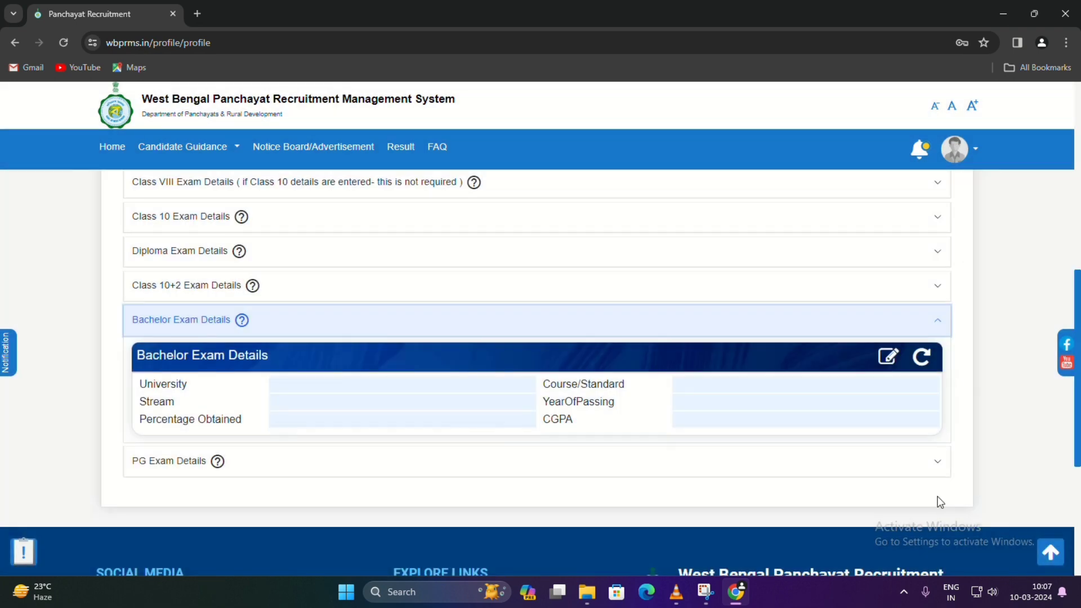
left_click(344, 383)
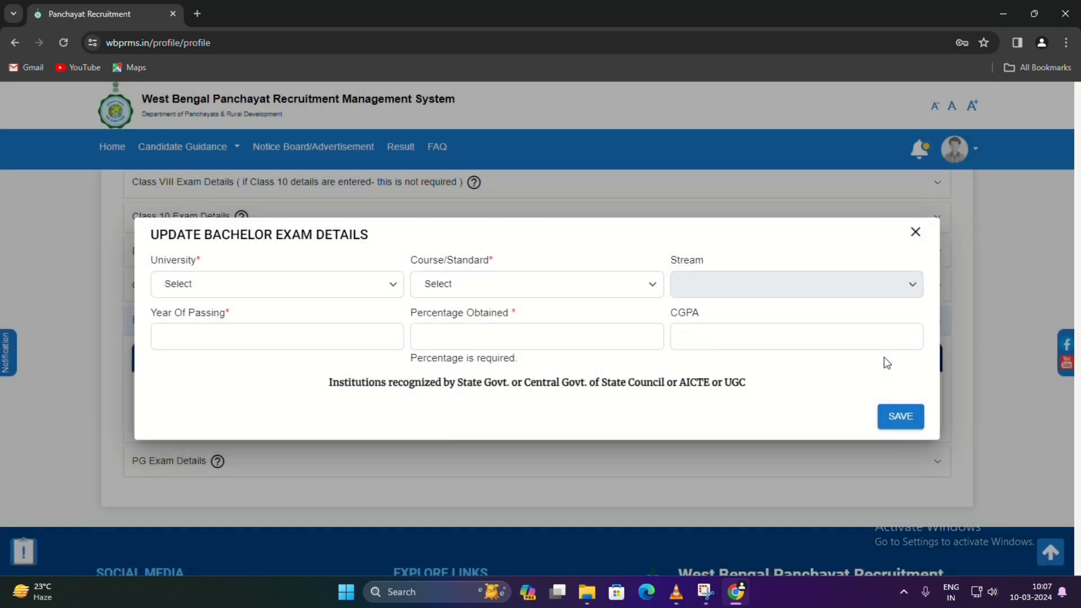
left_click(246, 292)
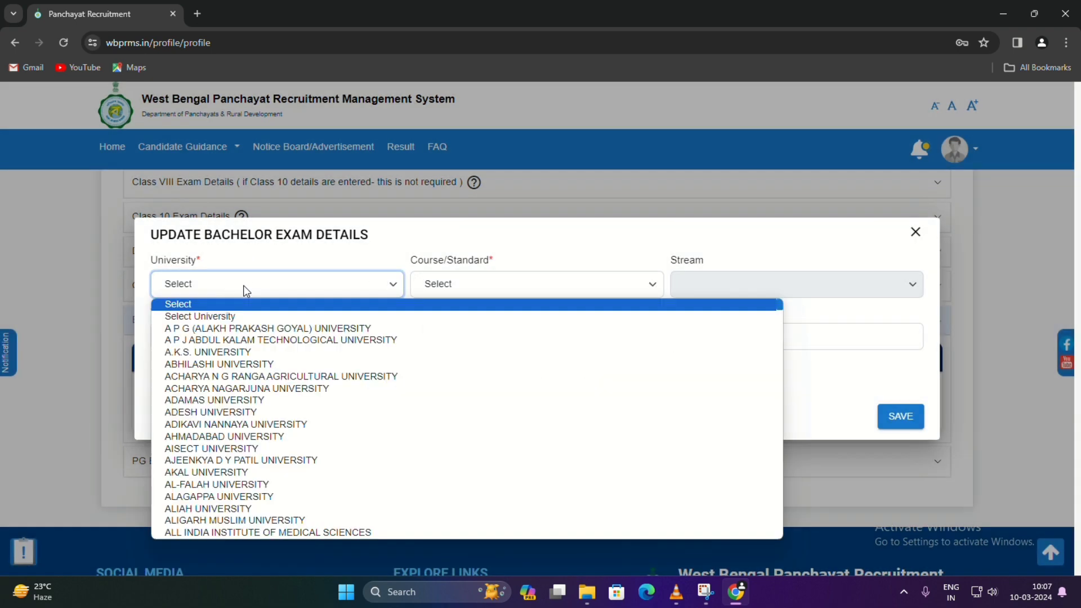
scroll(228, 442, "down", 10)
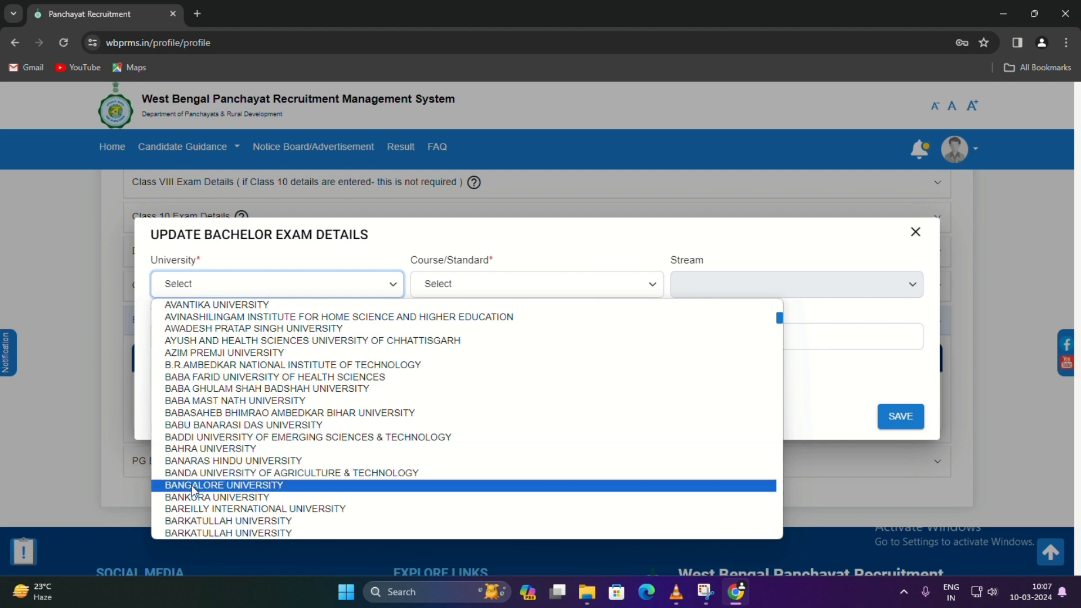
scroll(194, 491, "down", 3)
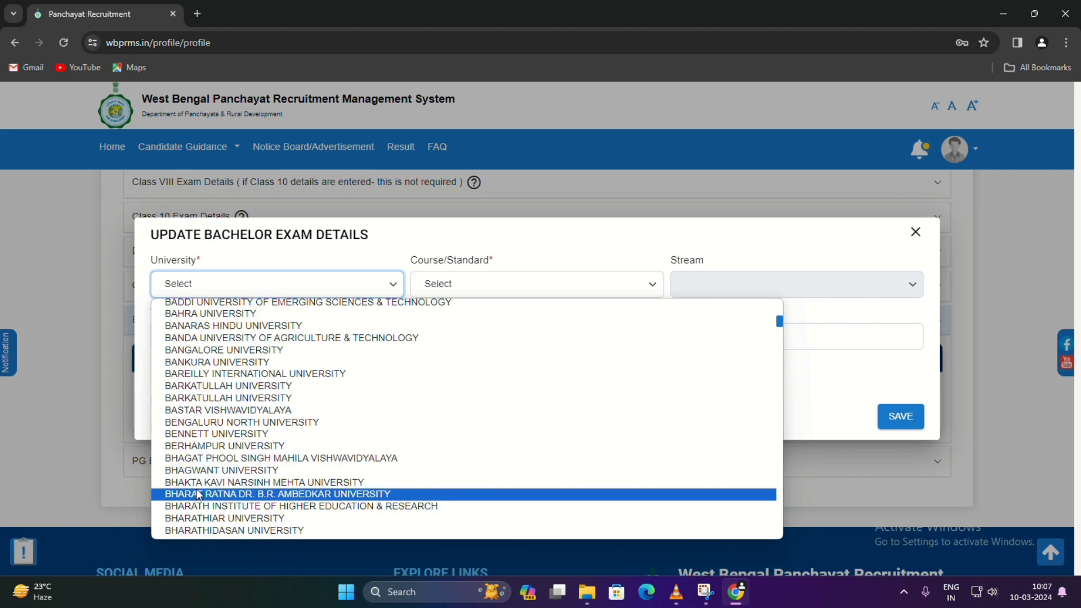
scroll(198, 495, "down", 9)
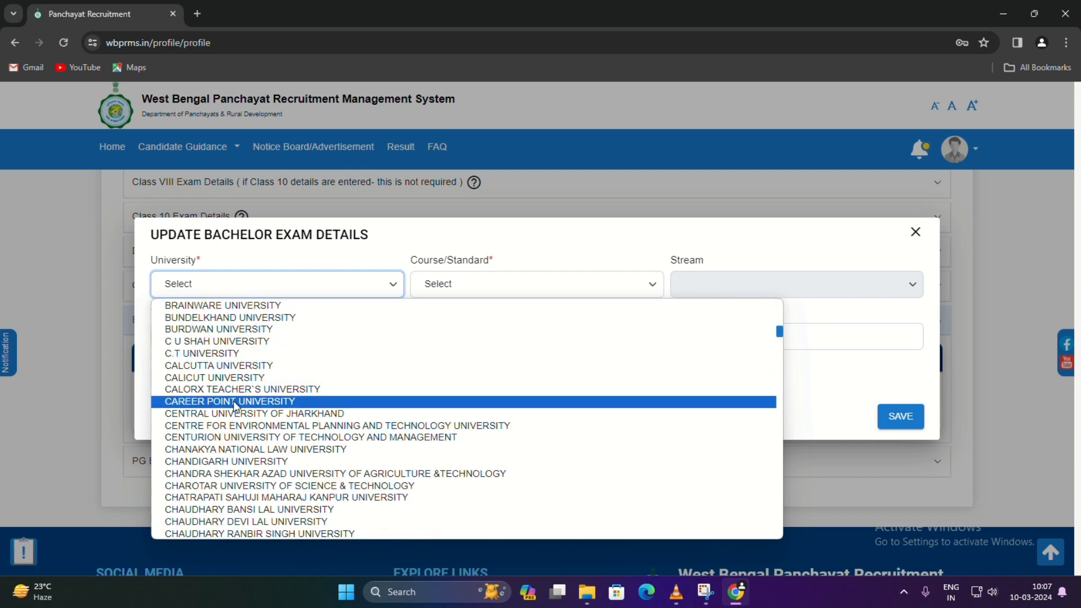
scroll(220, 469, "up", 3)
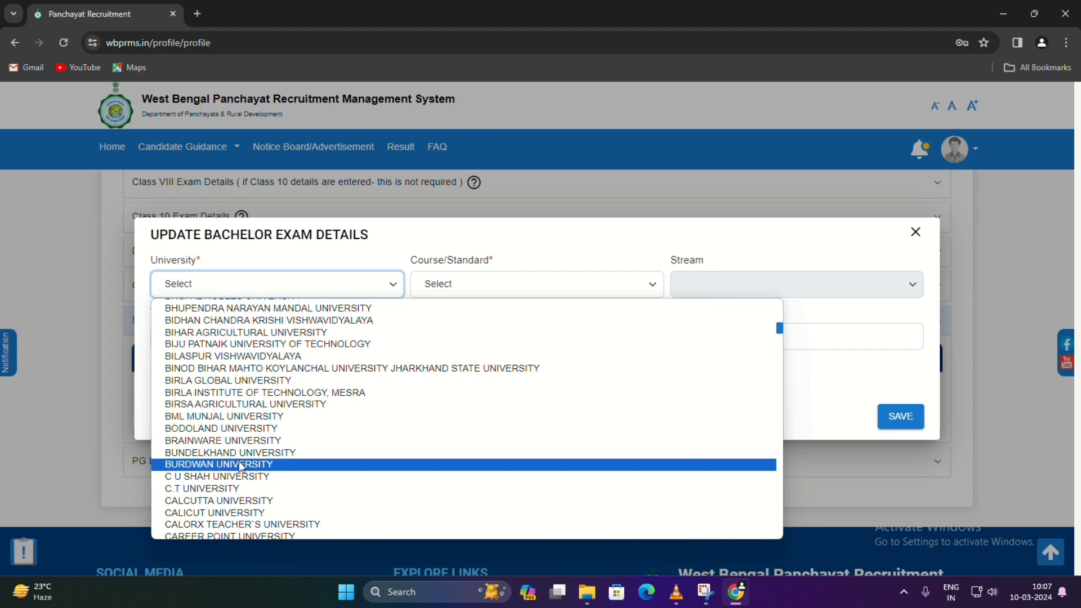
left_click(239, 465)
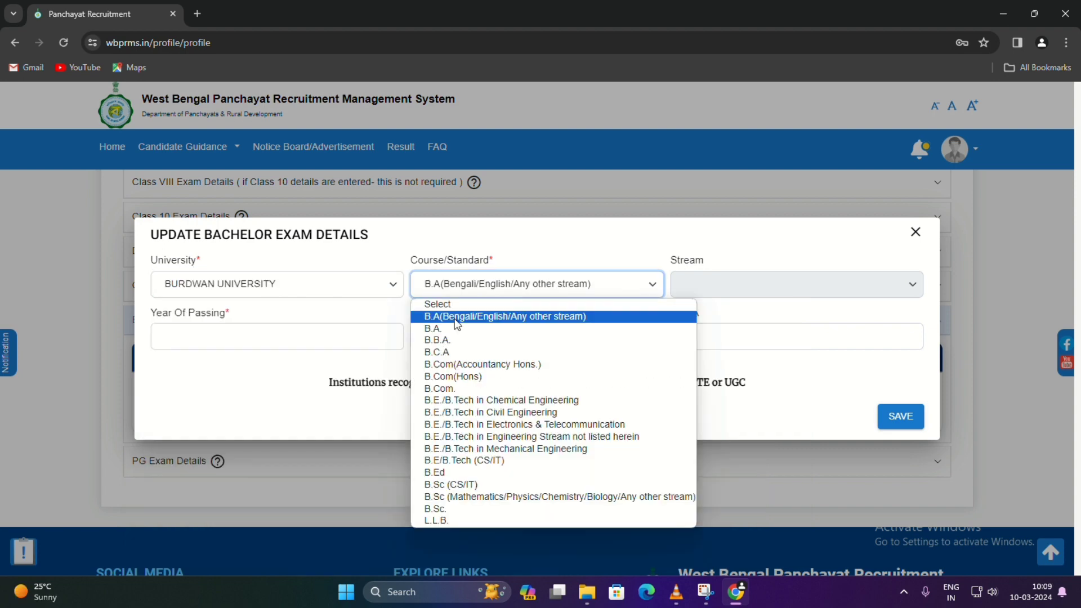
Set the course to B.A(Bengali/English/Any other stream), the year of passing to 2020 and the percentage obtained to 6.11, and save
left_click(457, 317)
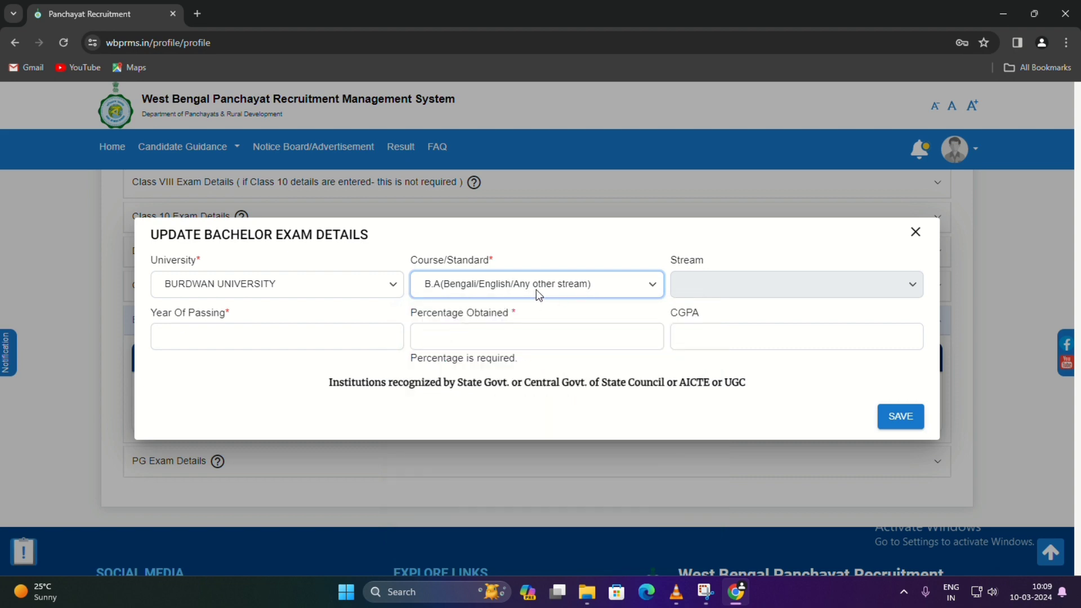
left_click(234, 336)
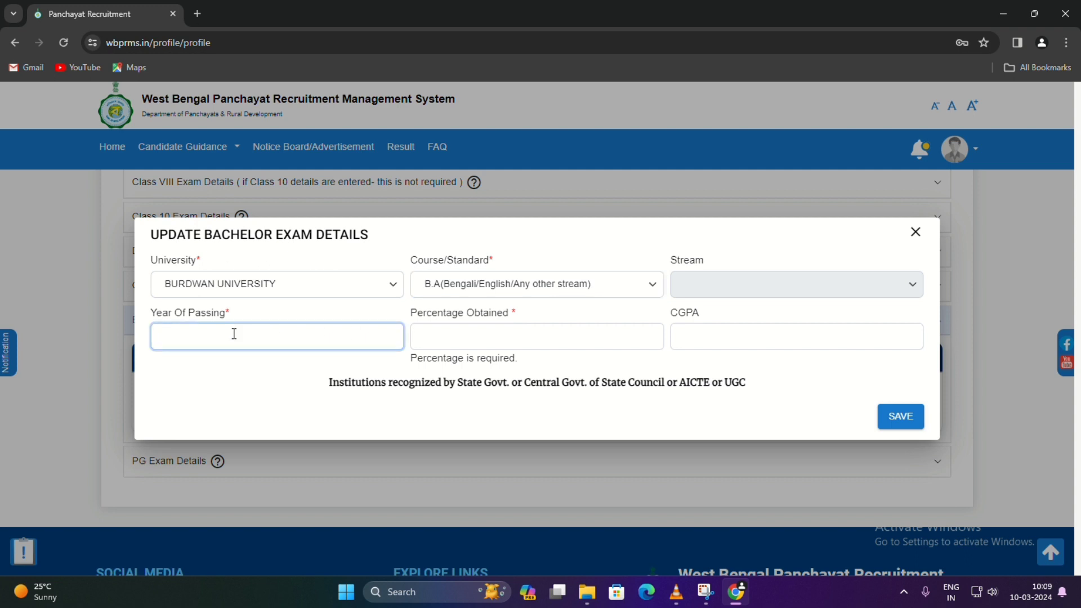
type("2020")
left_click(485, 338)
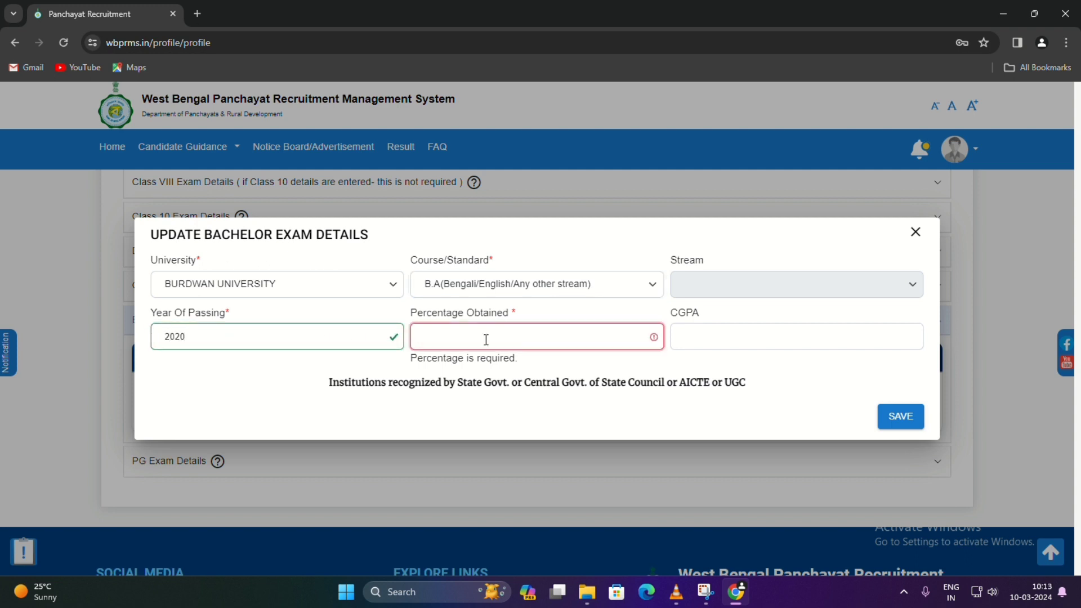
type("6.11")
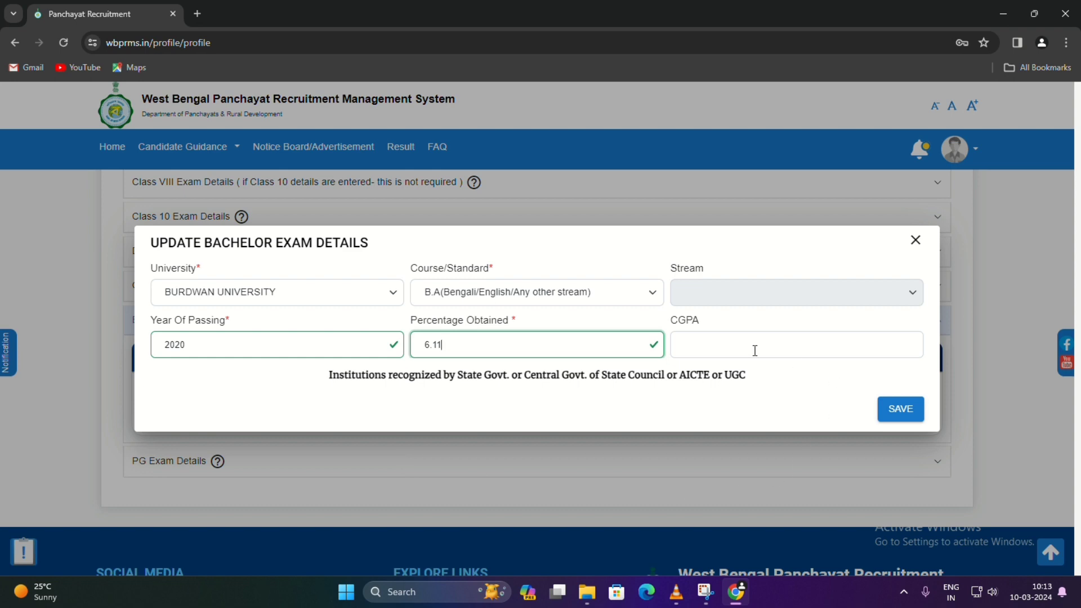
left_click(902, 410)
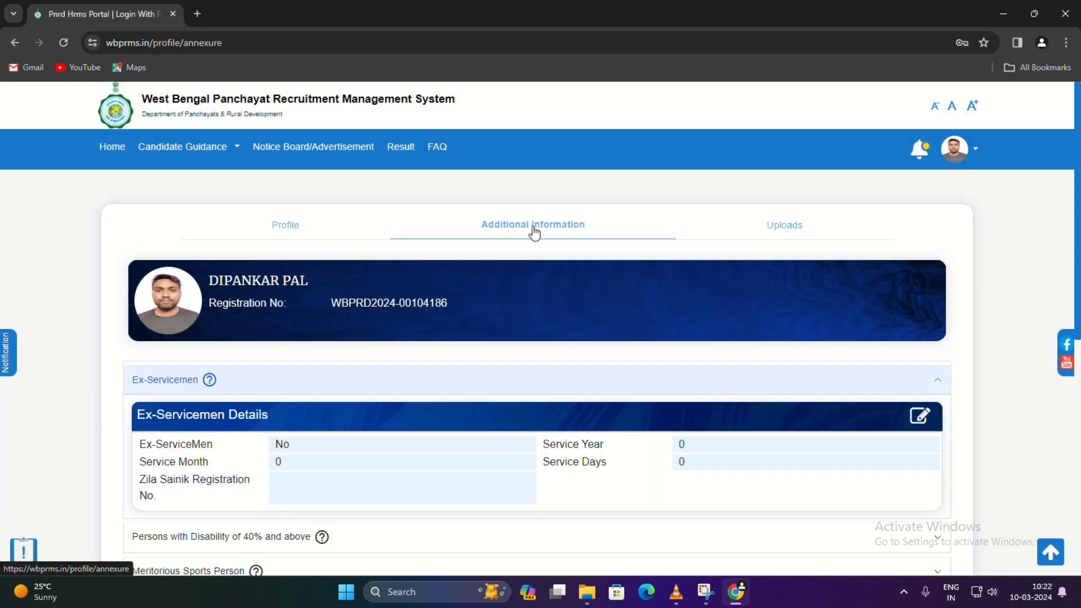
Open the Ex-Servicemen Details for editing and set Ex-ServiceMen to No
scroll(545, 251, "down", 4)
scroll(548, 254, "up", 1)
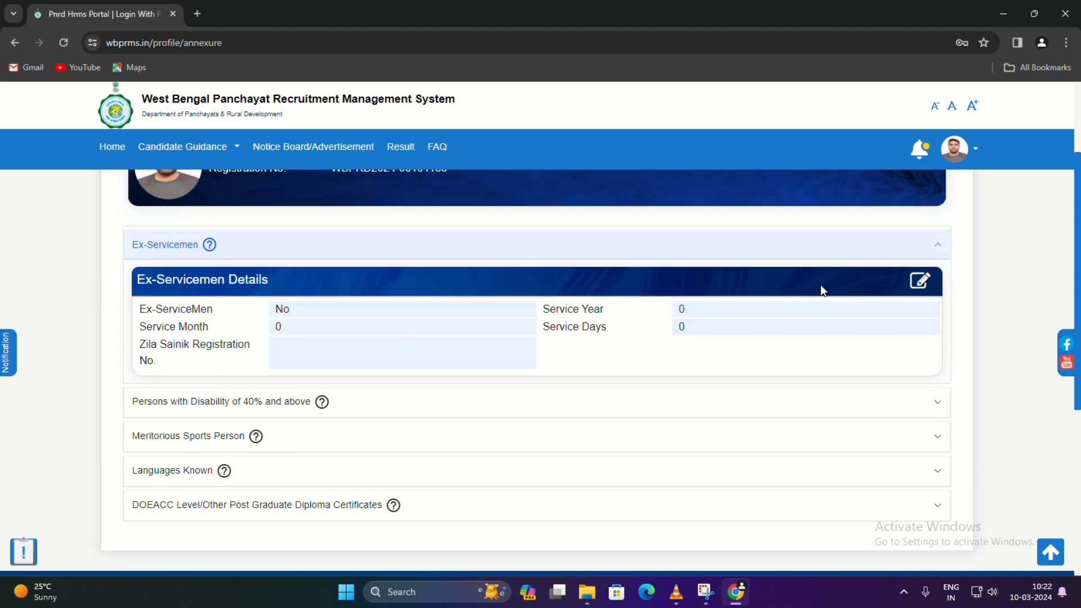
left_click(919, 281)
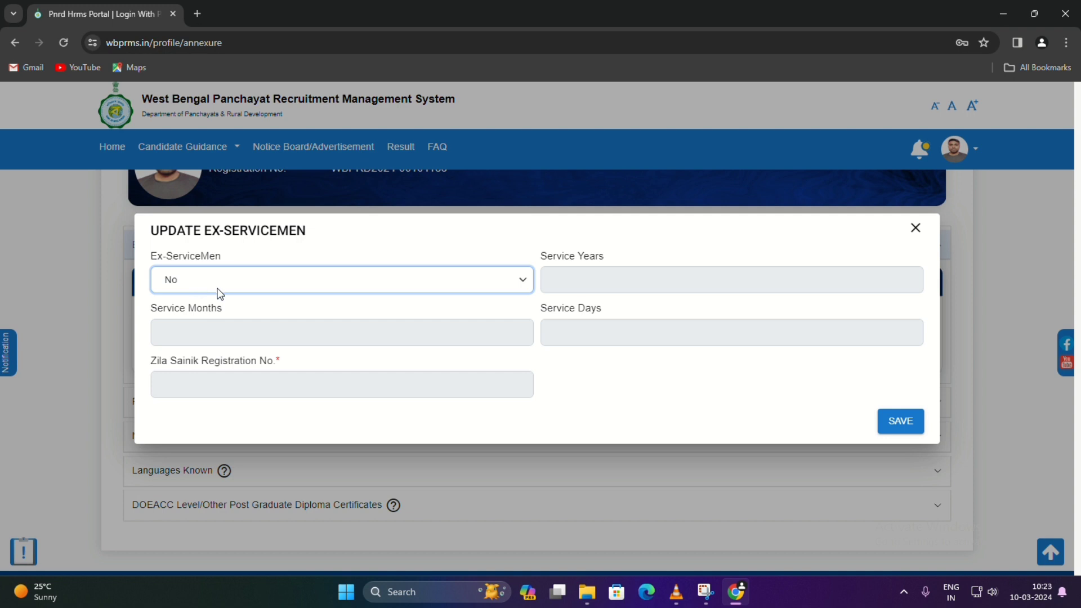
left_click(380, 282)
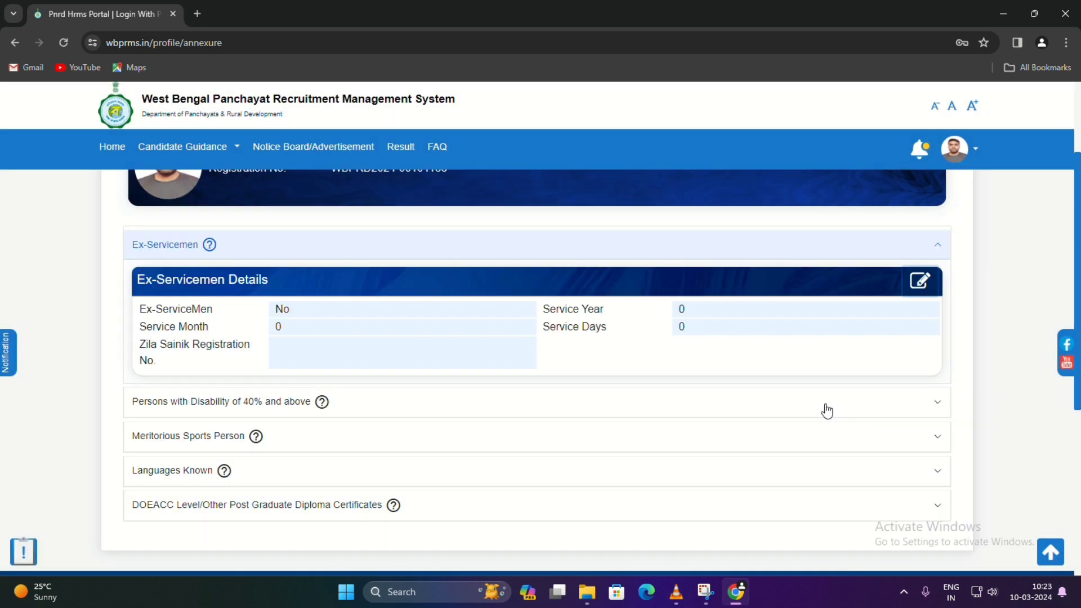
Open the Persons with Disability of 40% and above Details for editing and set PWD to No
left_click(825, 404)
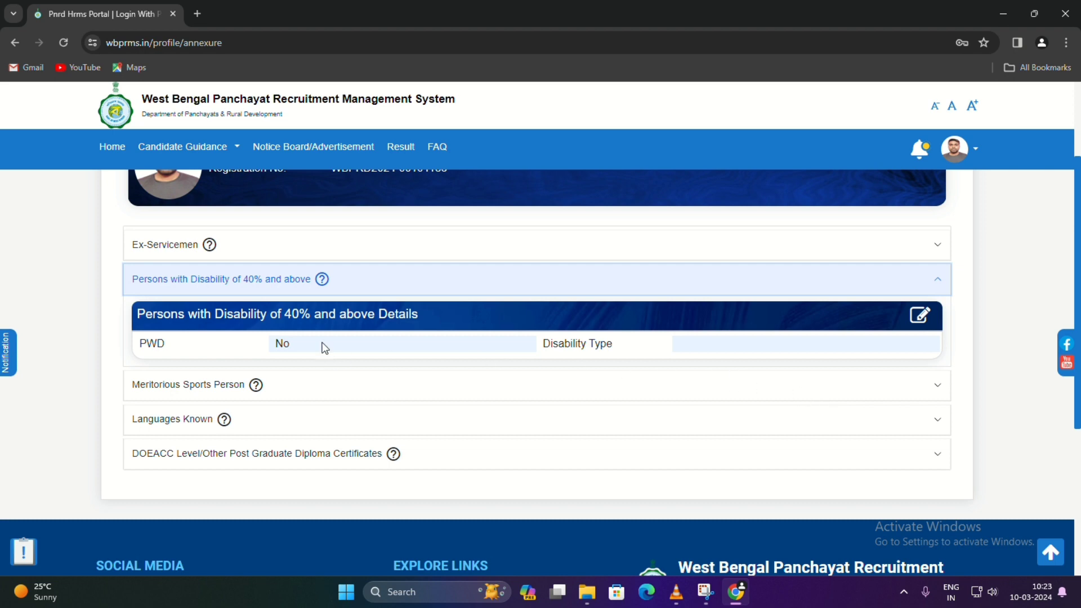
left_click(926, 320)
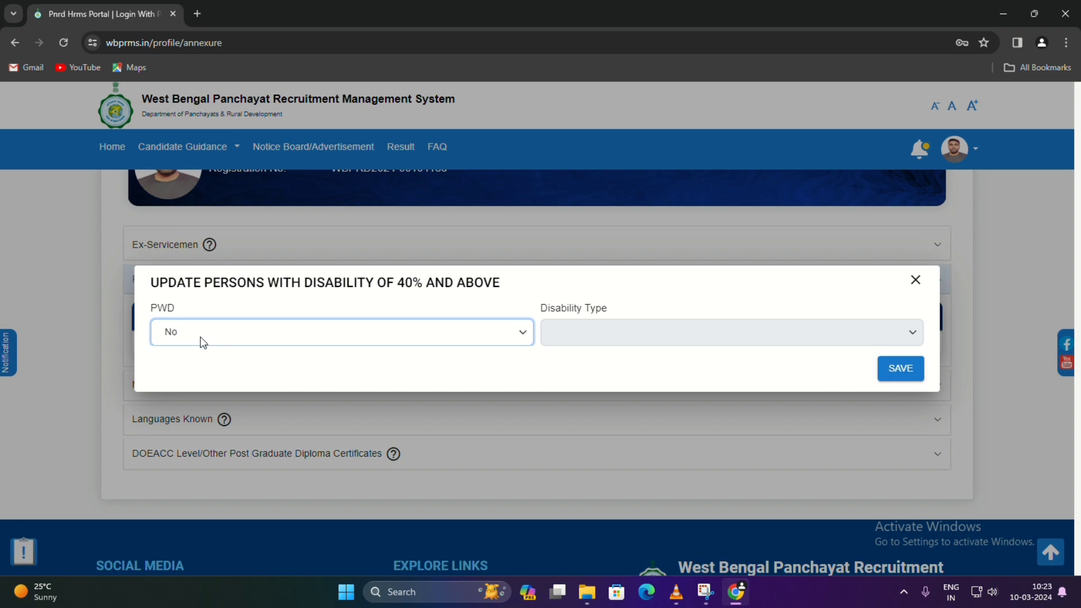
left_click(203, 343)
left_click(181, 364)
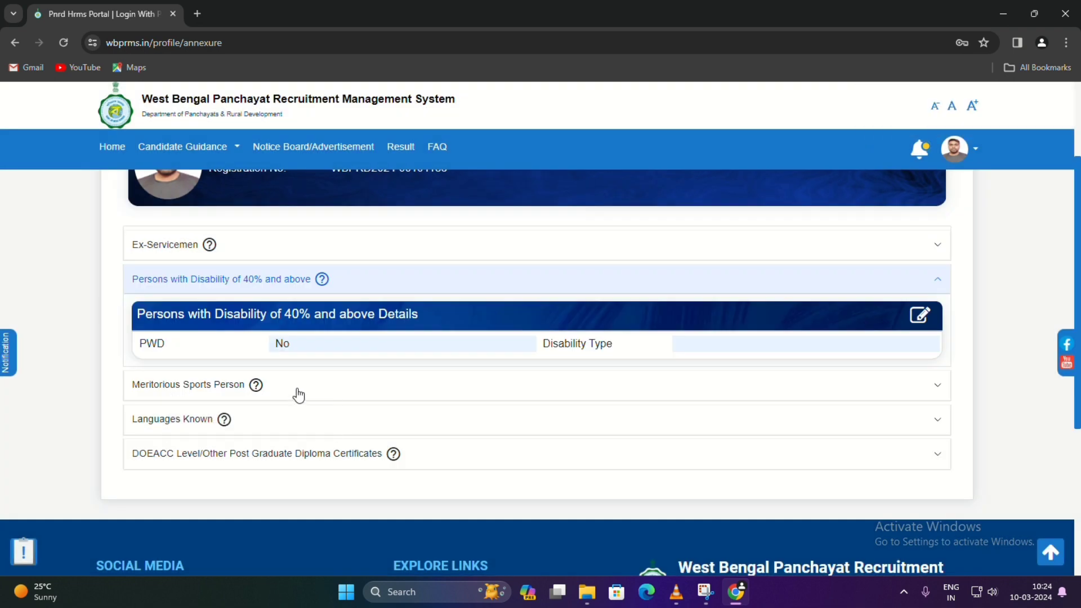
In the Meritorious Sports Person Details, examine the Area options available with MSP set to Yes, then set MSP to No and save
left_click(297, 388)
left_click(922, 351)
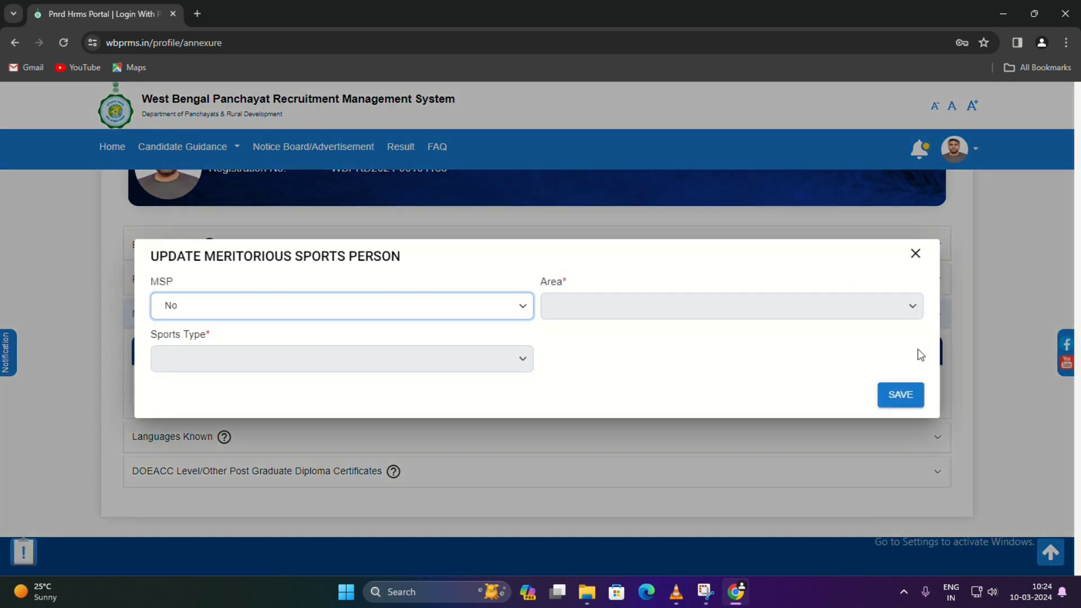
left_click(381, 316)
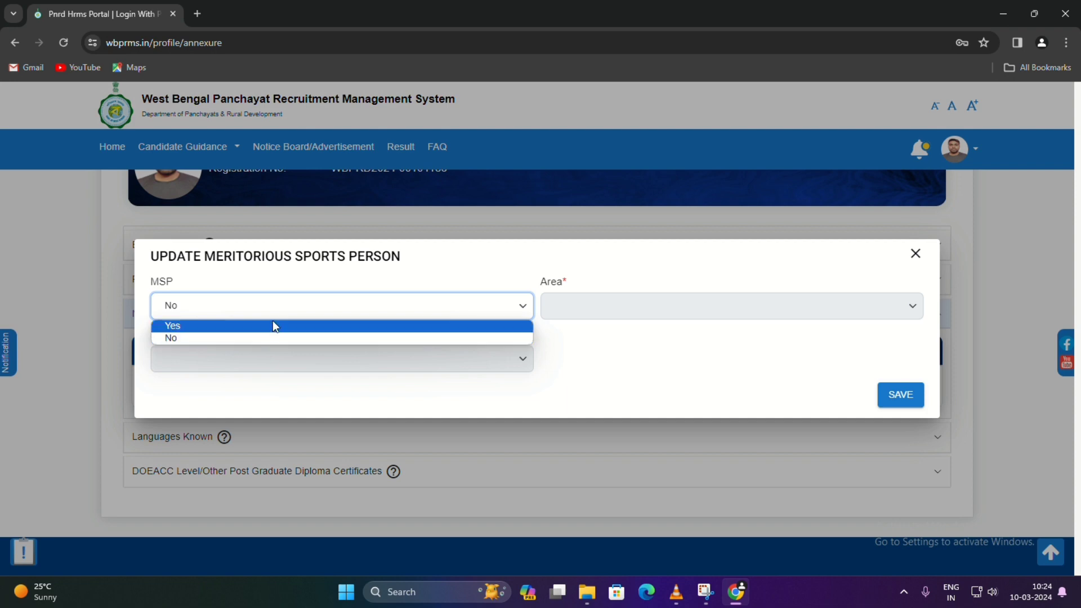
left_click(273, 323)
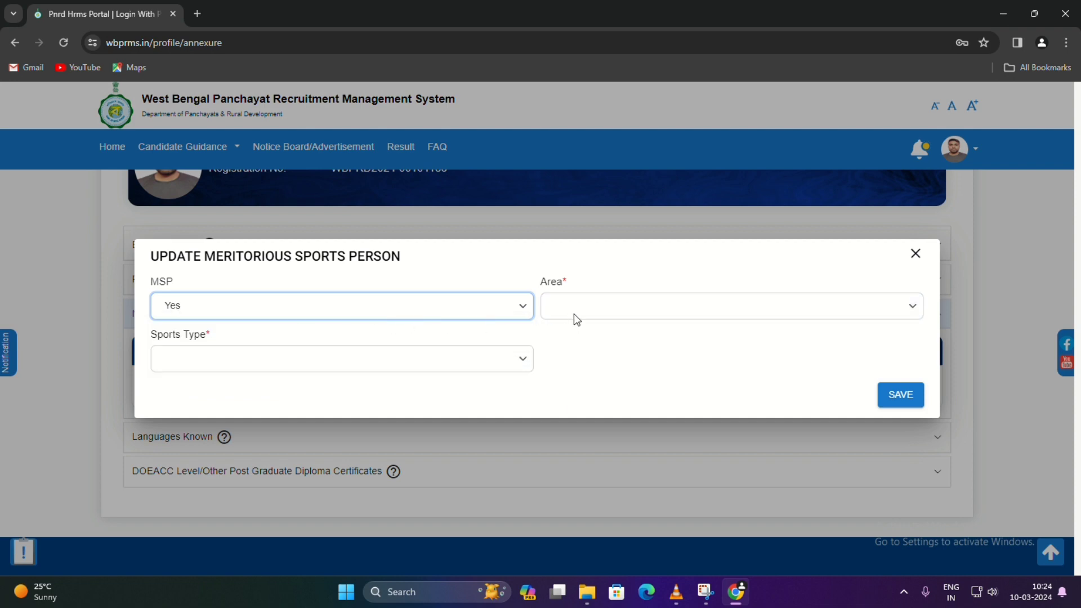
left_click(575, 315)
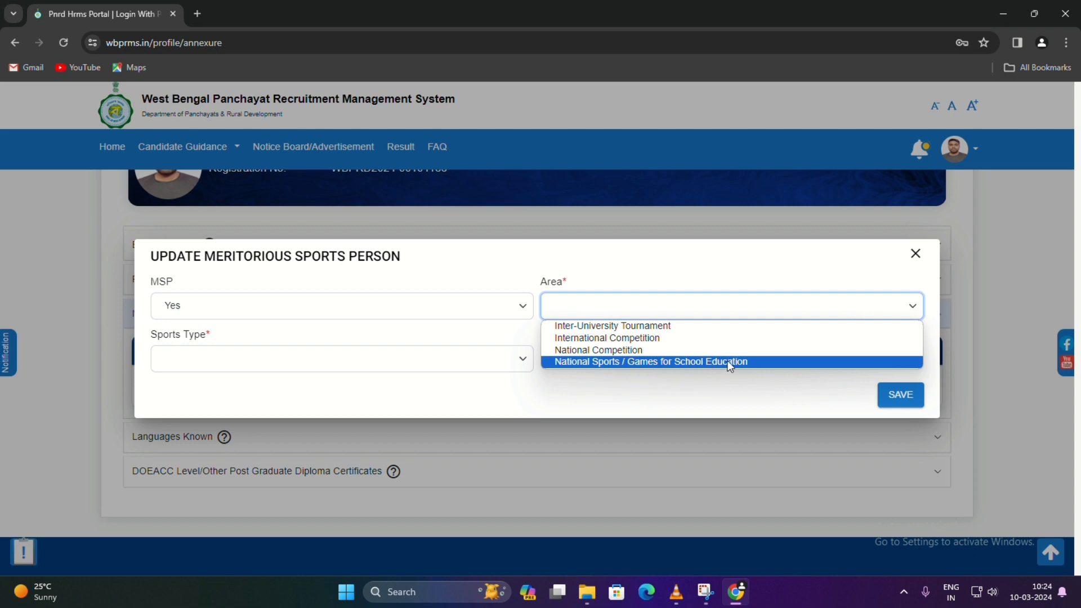
left_click(850, 307)
left_click(223, 312)
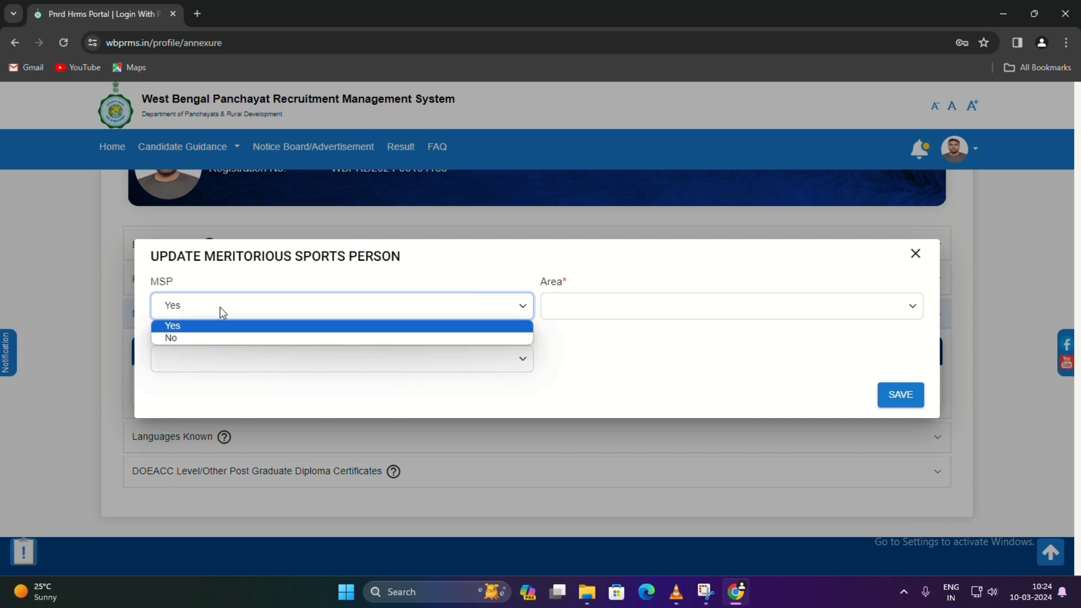
left_click(200, 338)
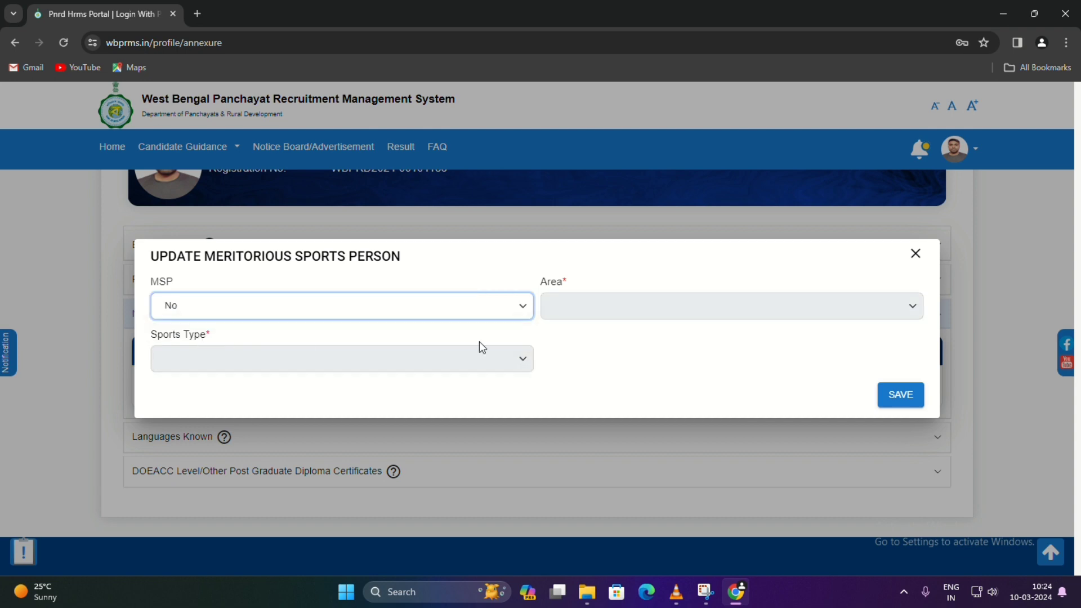
left_click(895, 395)
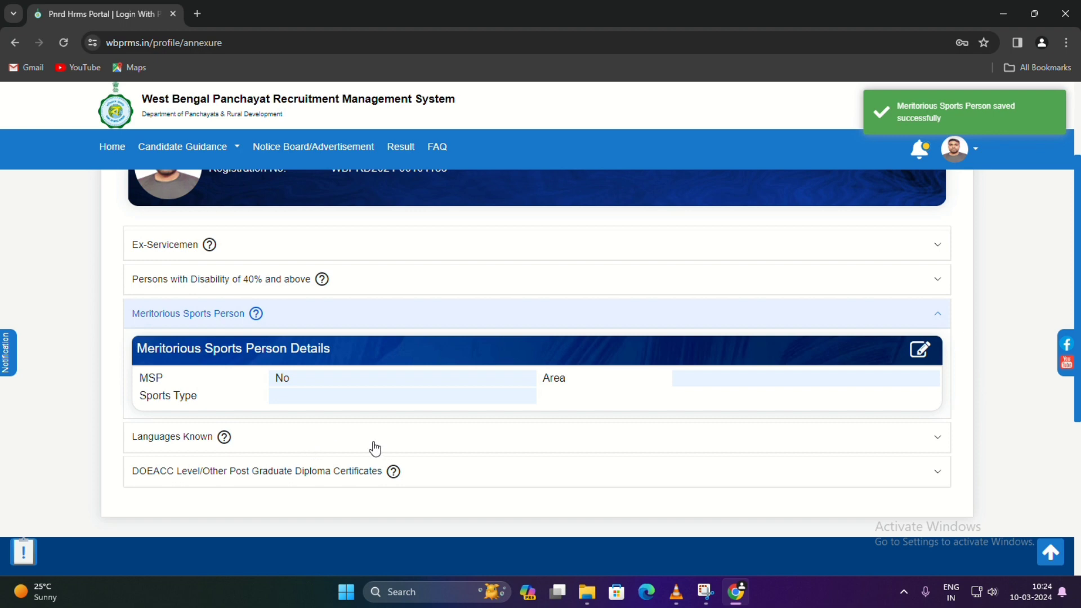
In the Languages Known Details, set Speak, Write and Read to Yes for Bengali and save
scroll(291, 412, "down", 1)
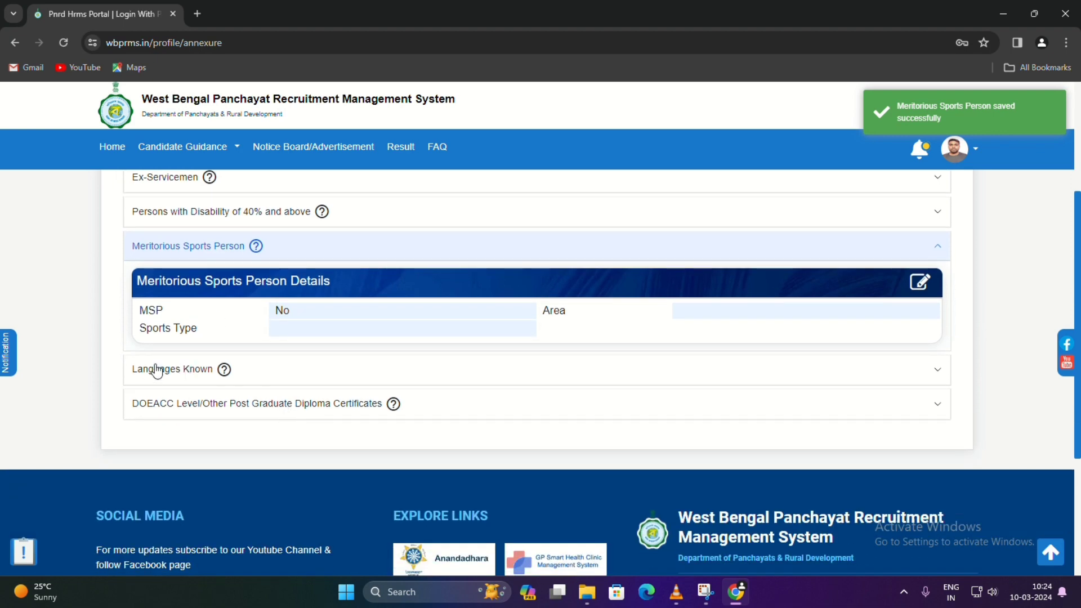
left_click(191, 372)
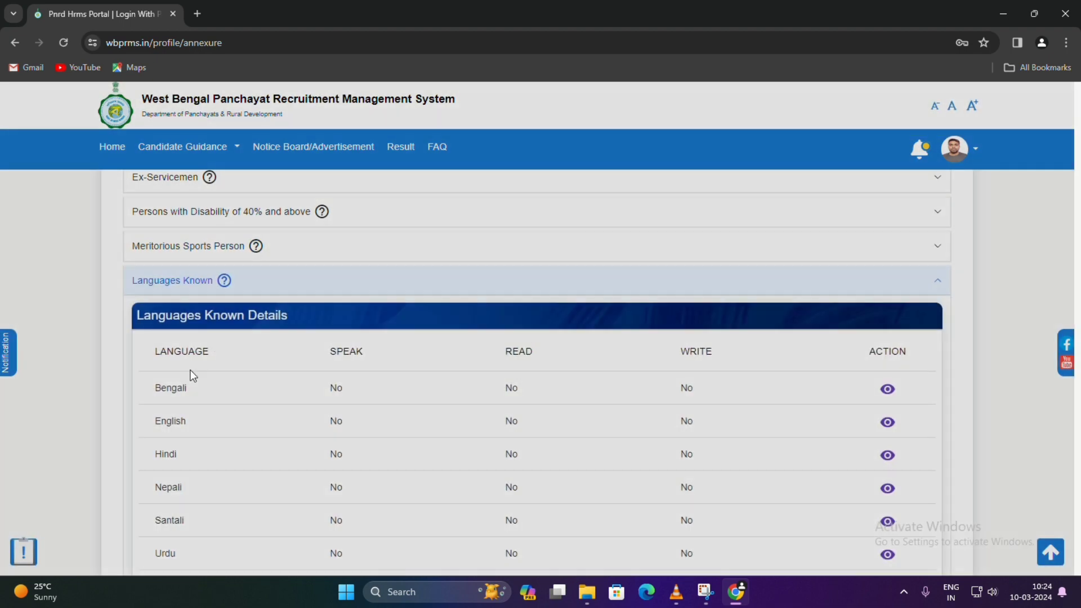
scroll(842, 387, "down", 2)
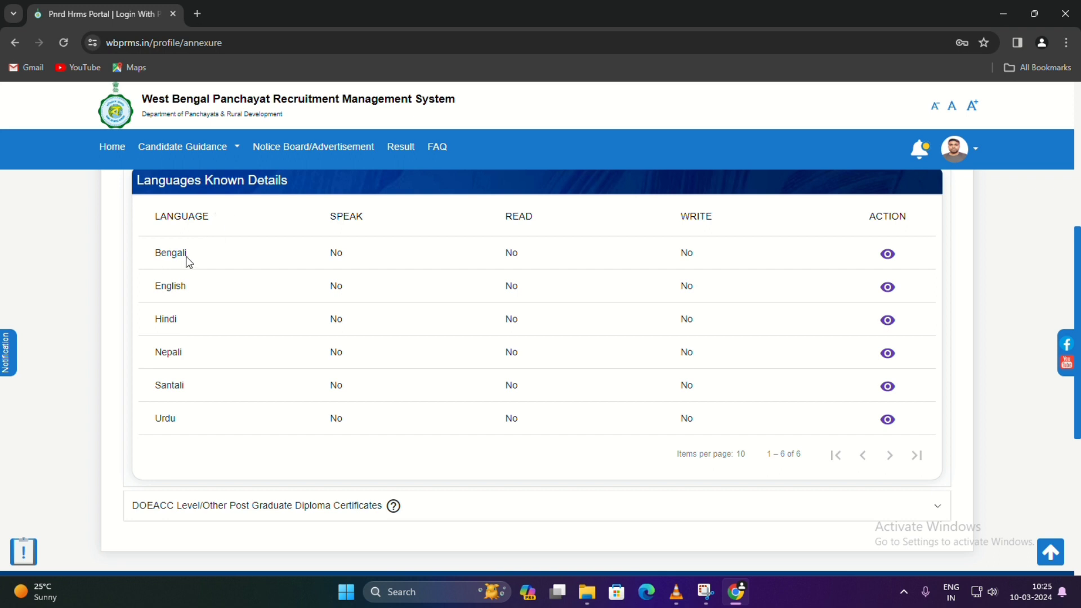
left_click(887, 254)
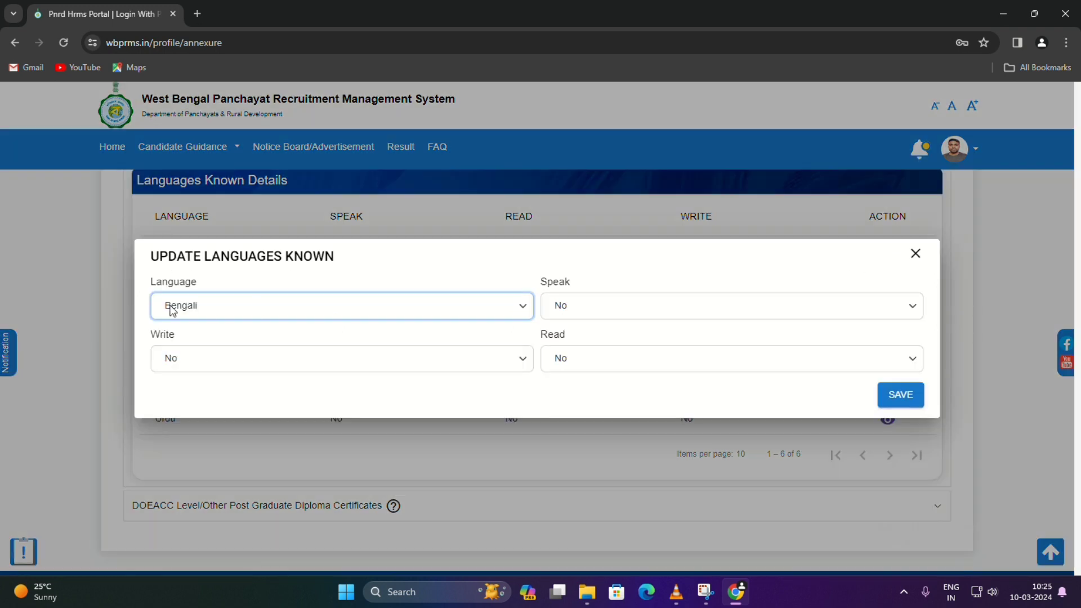
left_click(623, 307)
left_click(583, 339)
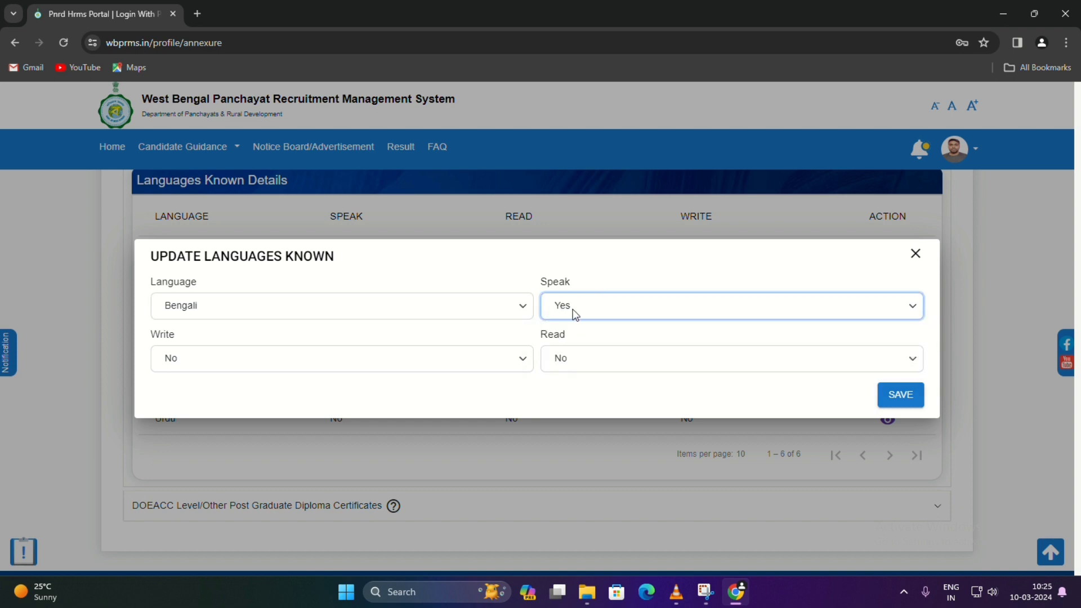
left_click(215, 363)
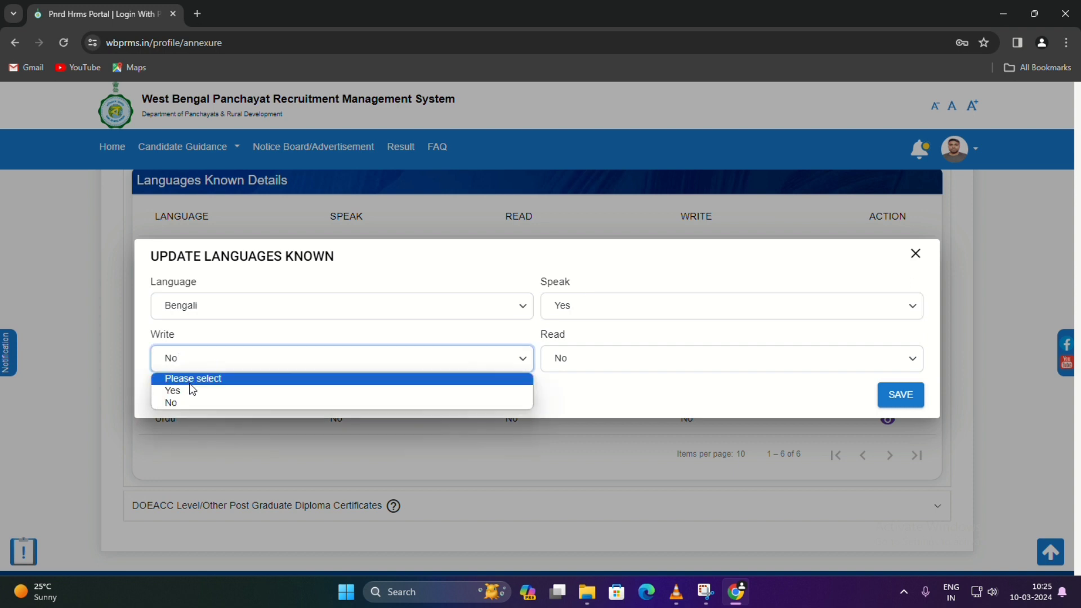
left_click(188, 398)
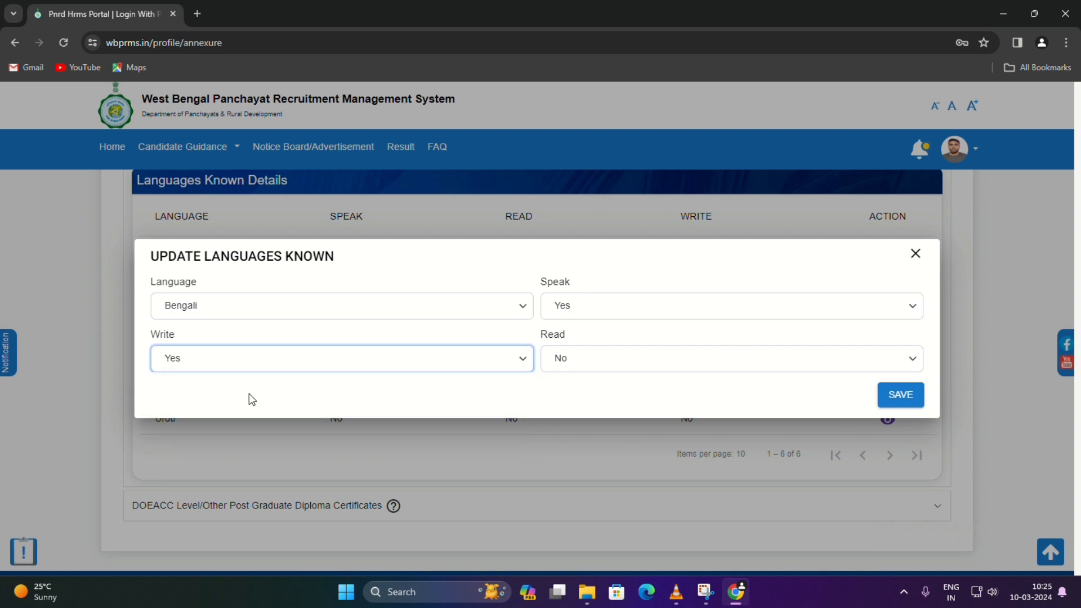
left_click(608, 365)
left_click(570, 389)
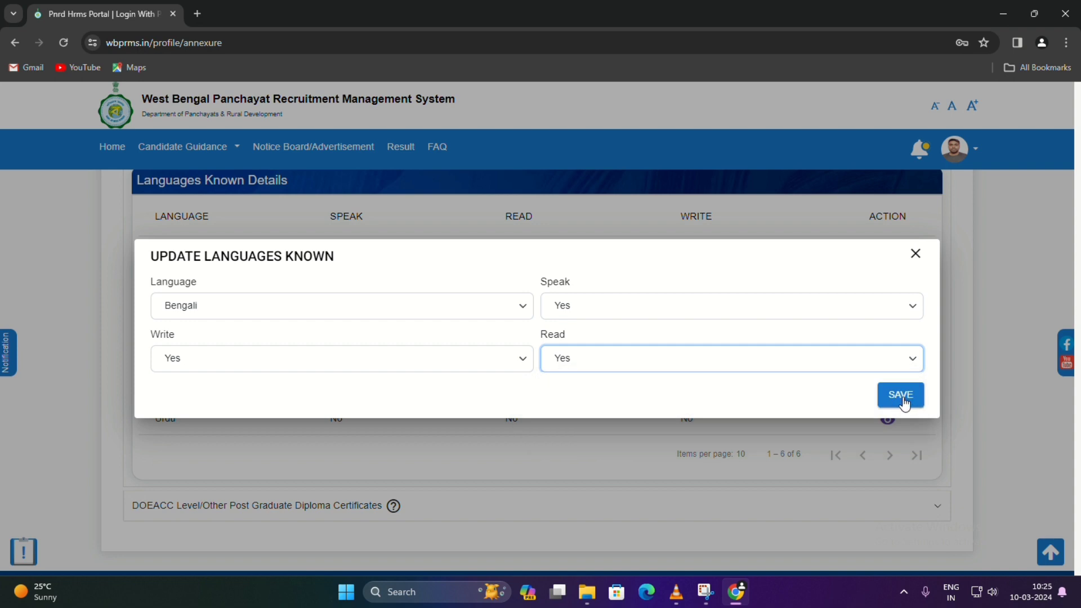
left_click(903, 401)
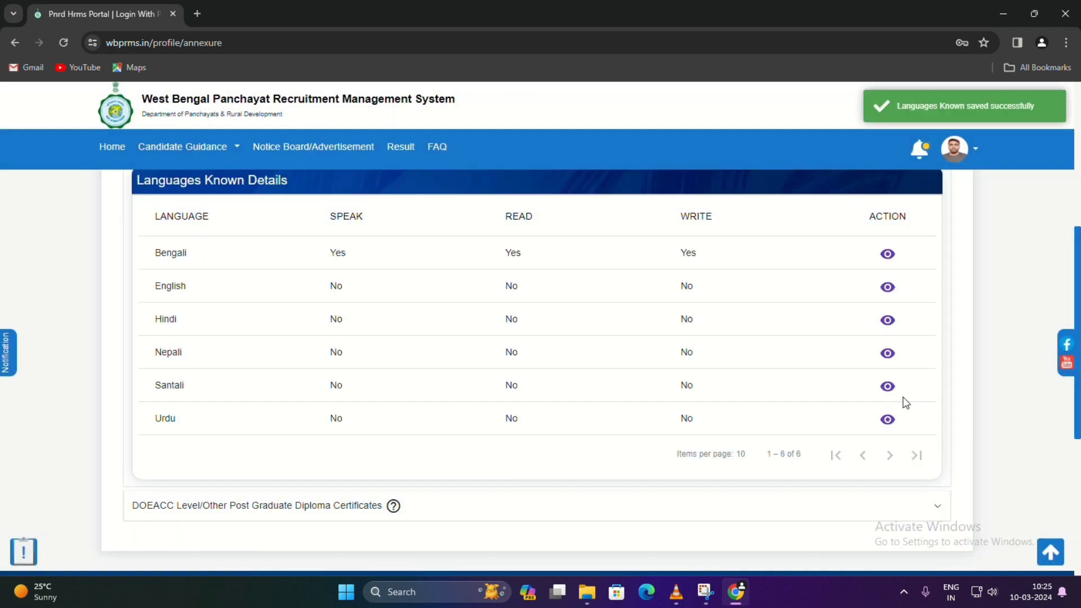
Set Speak, Write and Read to Yes for Hindi in the Languages Known Details and save
left_click(888, 320)
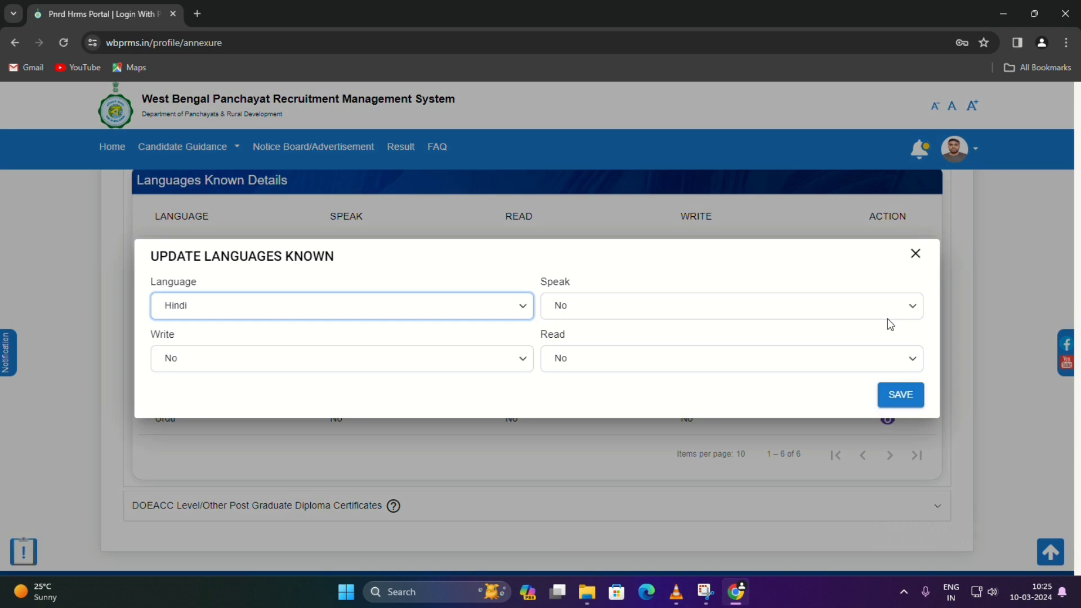
left_click(598, 310)
left_click(585, 339)
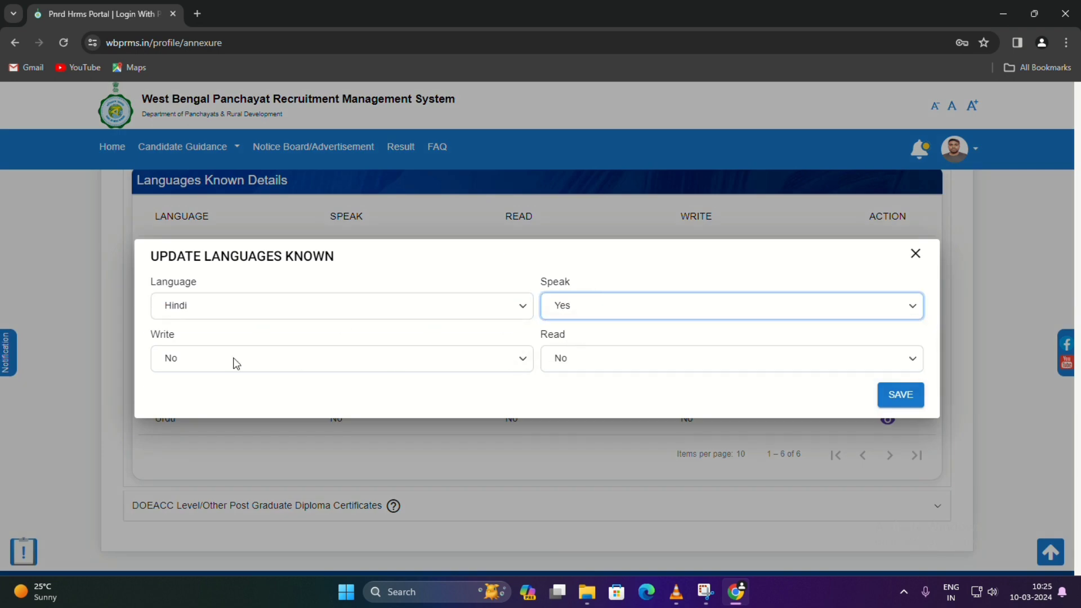
left_click(225, 363)
left_click(181, 394)
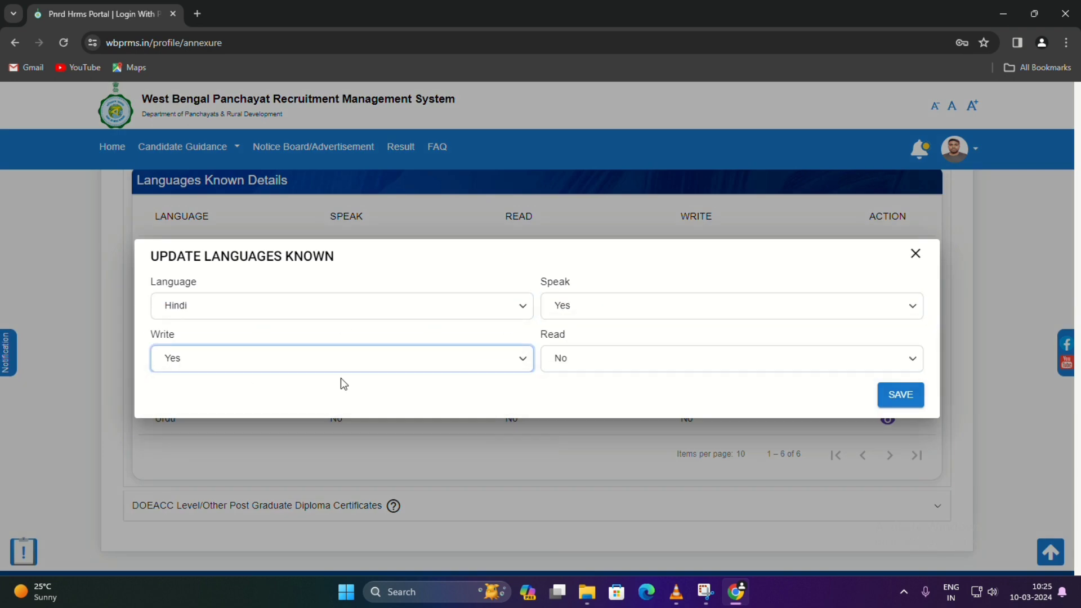
left_click(617, 358)
left_click(573, 390)
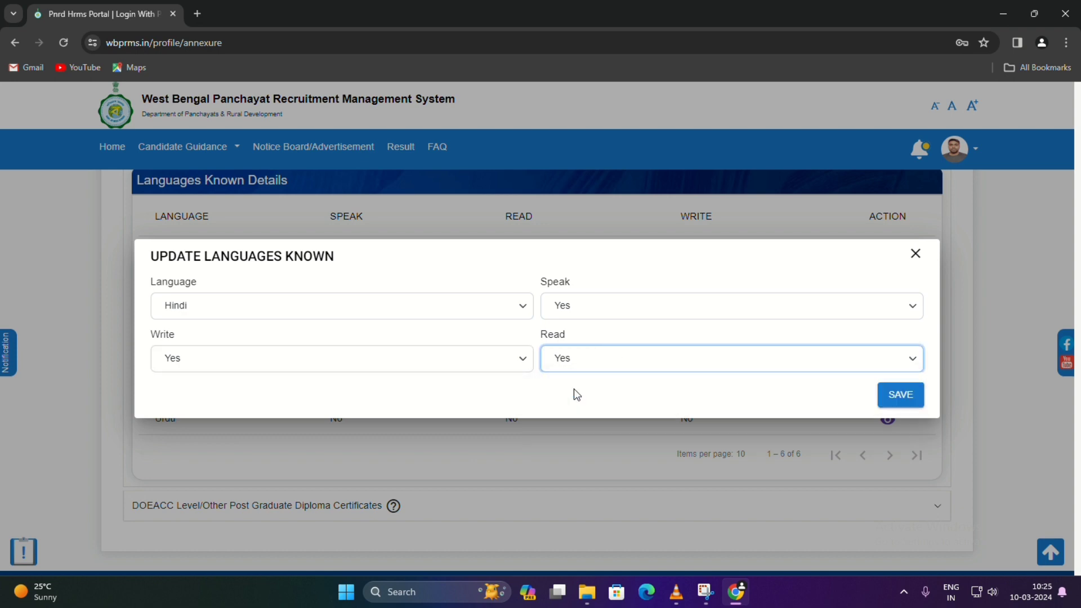
left_click(900, 397)
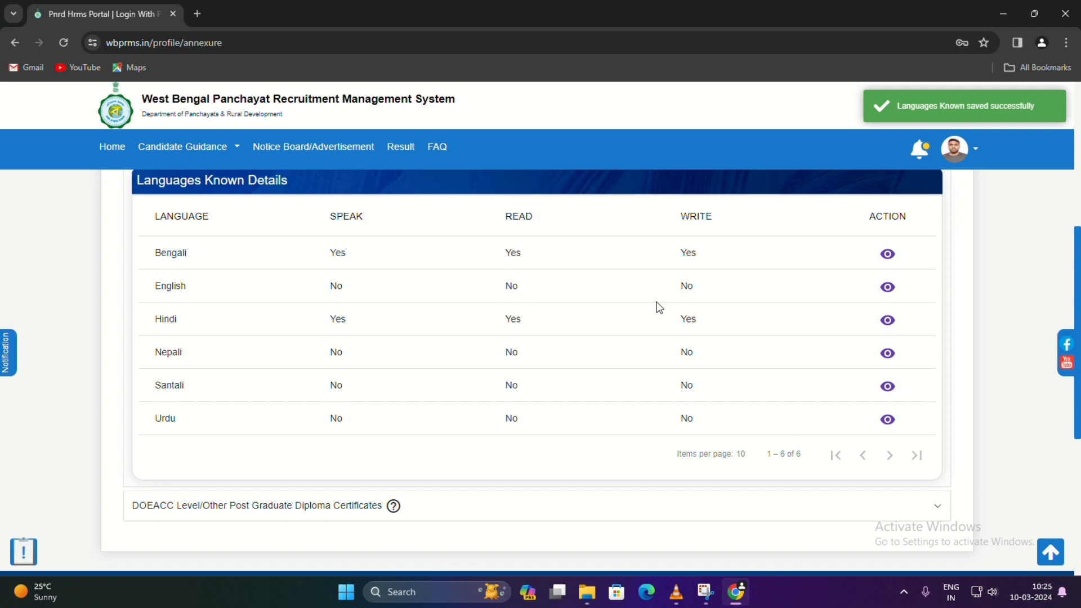
Set Speak, Write and Read to Yes for English in the Languages Known Details and save
left_click(888, 287)
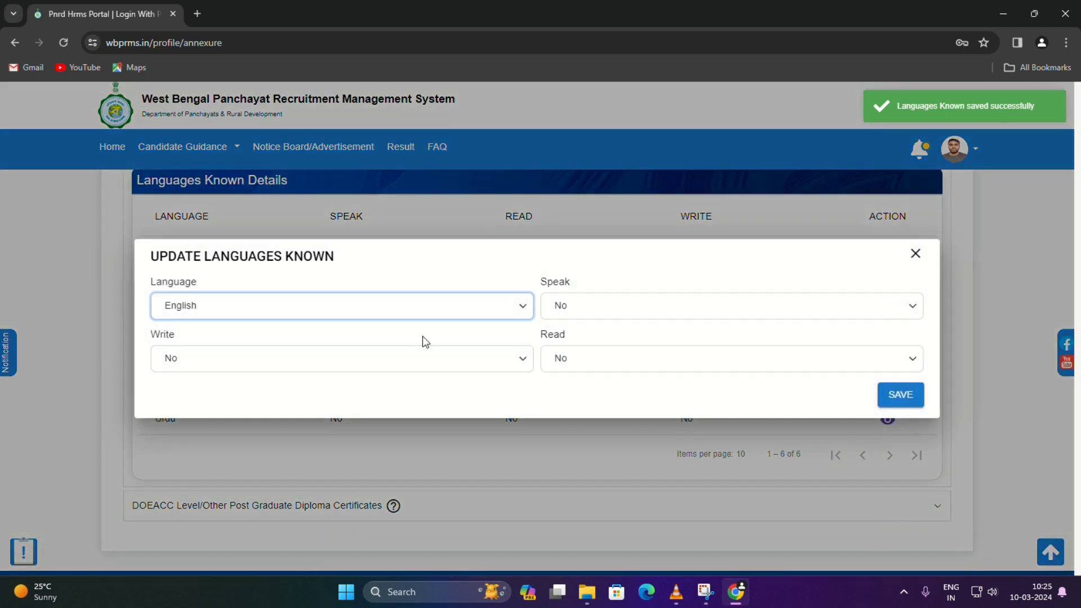
left_click(586, 307)
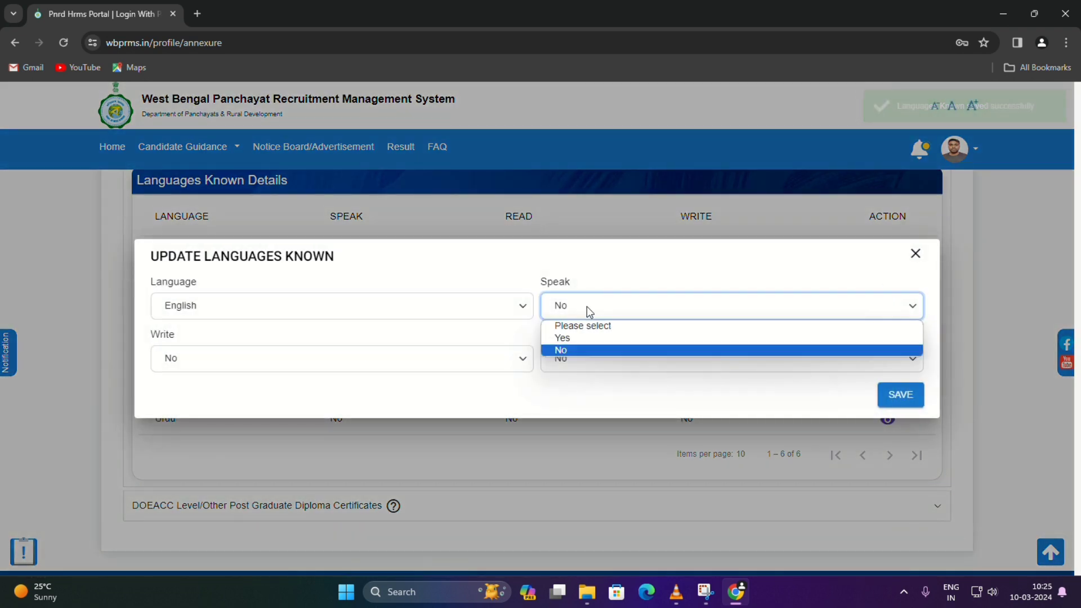
left_click(563, 337)
left_click(445, 365)
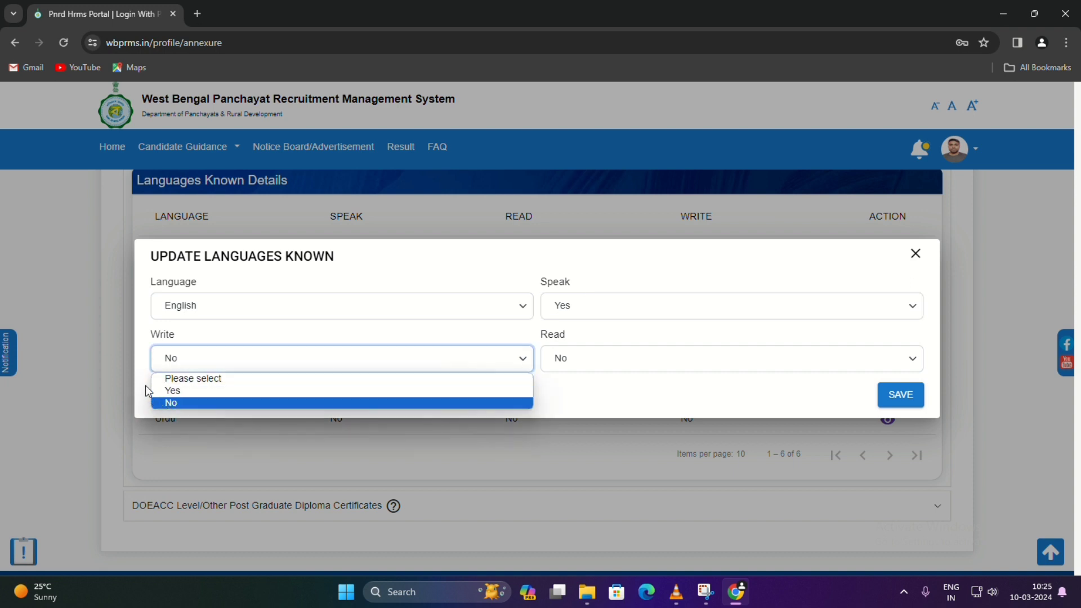
left_click(166, 391)
left_click(622, 357)
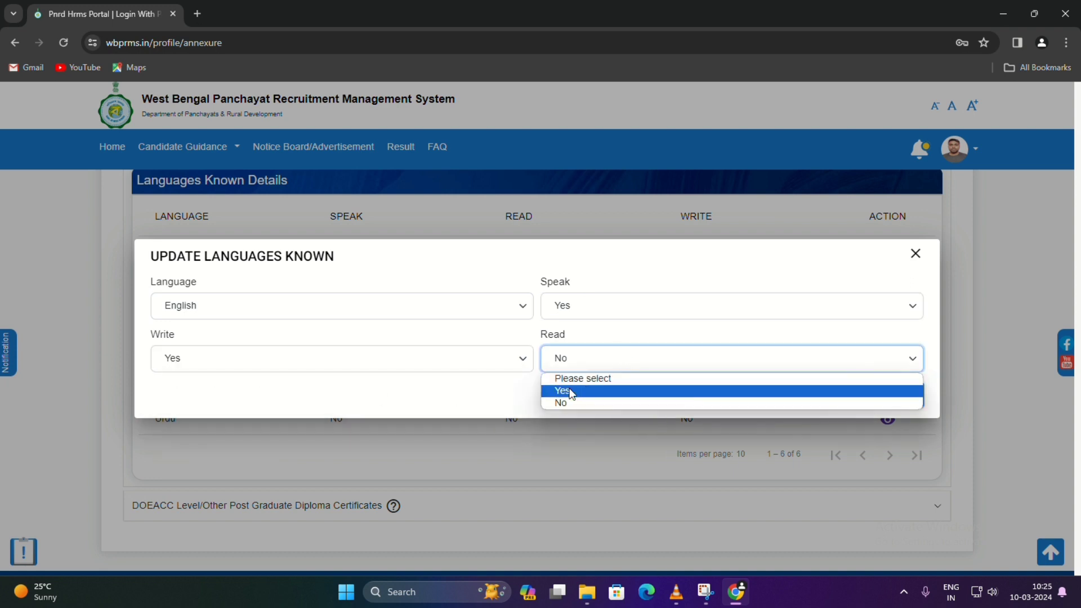
left_click(620, 391)
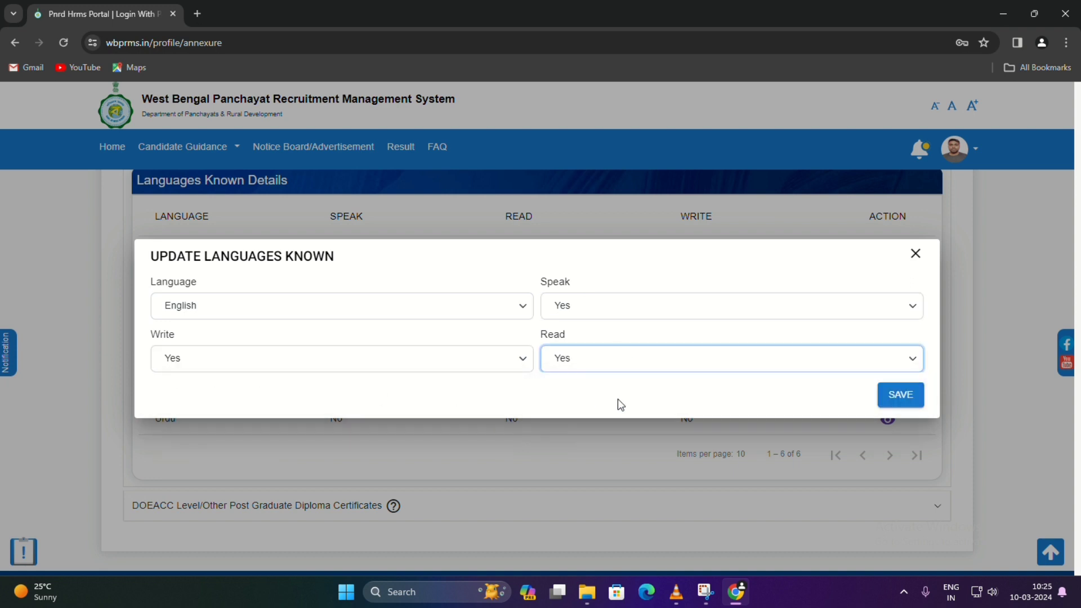
left_click(901, 401)
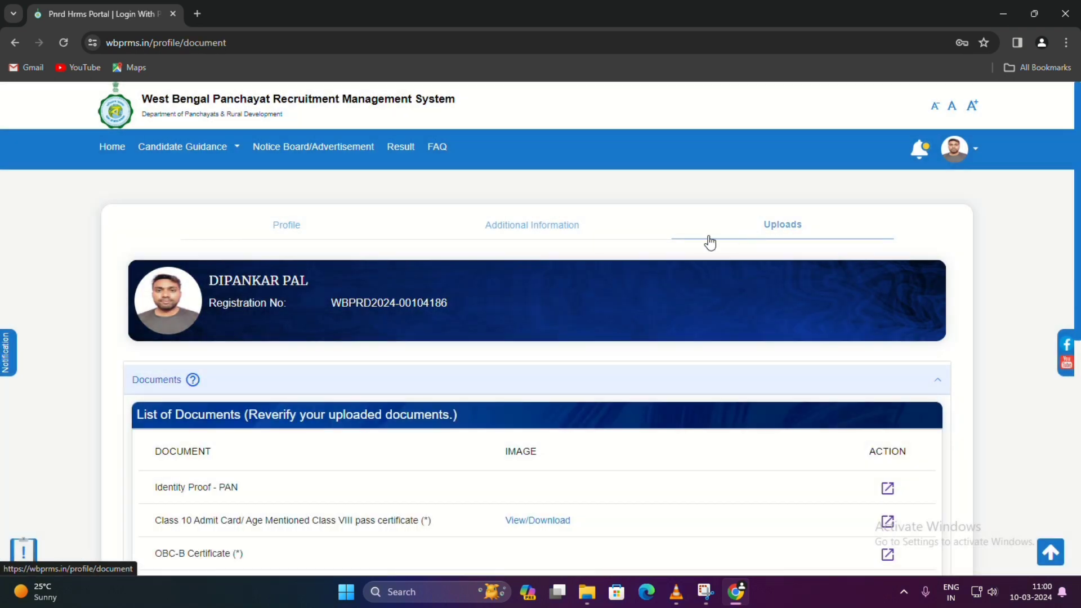
Attach pannn.jpg from the Pictures folder as the Identity Proof - PAN document and upload it
scroll(480, 403, "down", 2)
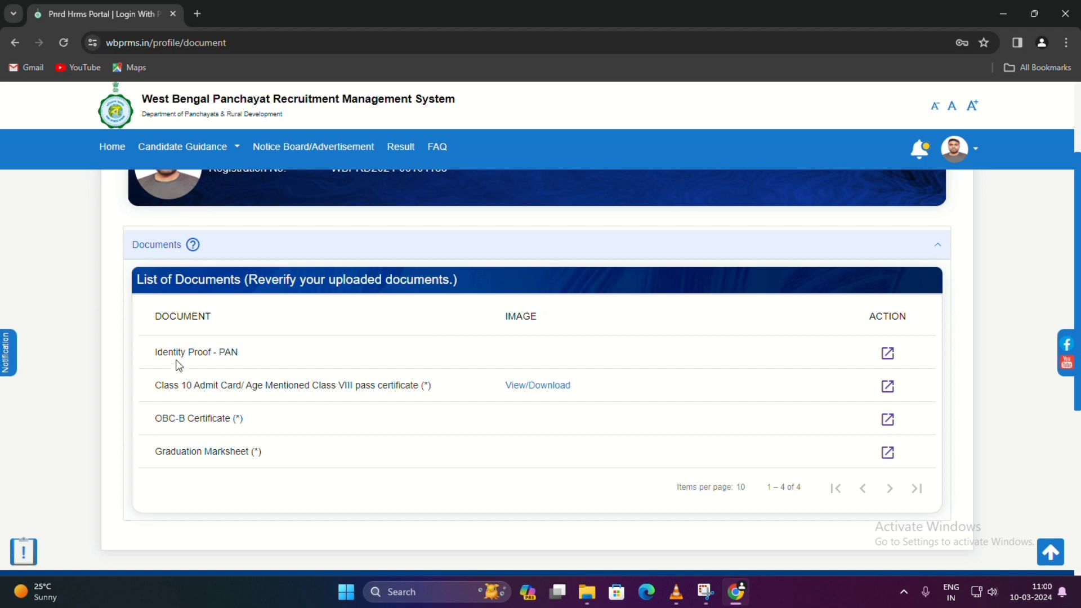
left_click(888, 354)
left_click(527, 331)
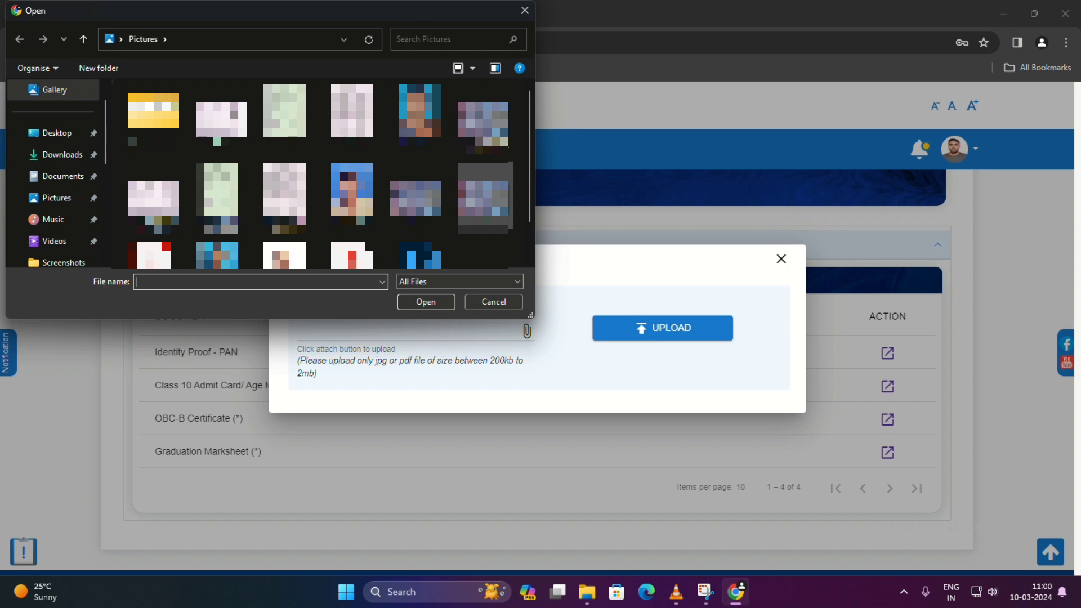
double_click(489, 200)
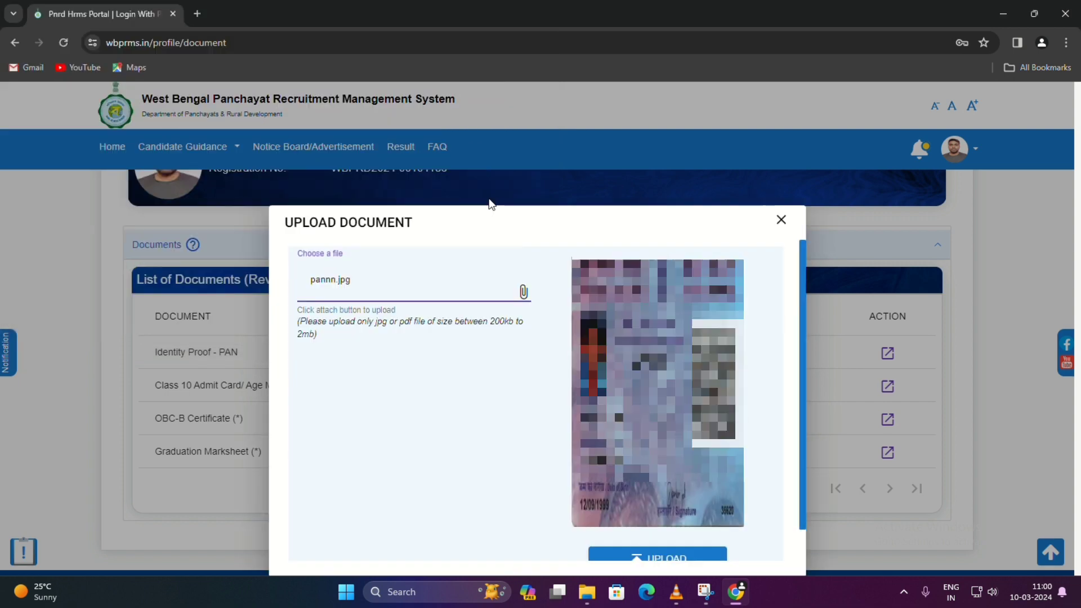
scroll(676, 495, "down", 1)
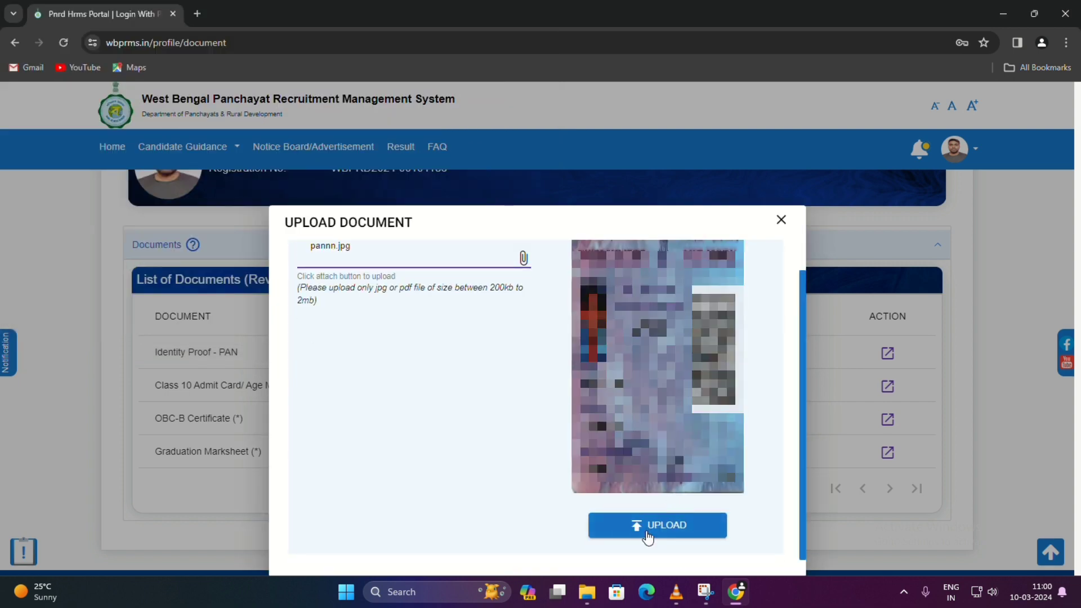
left_click(647, 529)
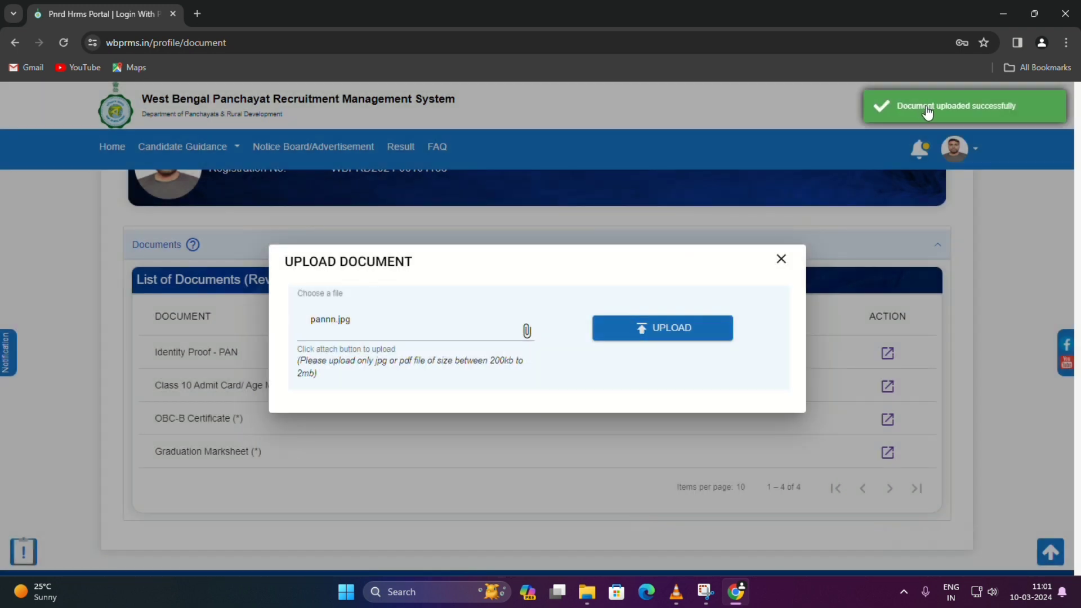
left_click(990, 107)
Attach cast.jpg from the Pictures folder as the OBC-B Certificate and upload it
left_click(527, 336)
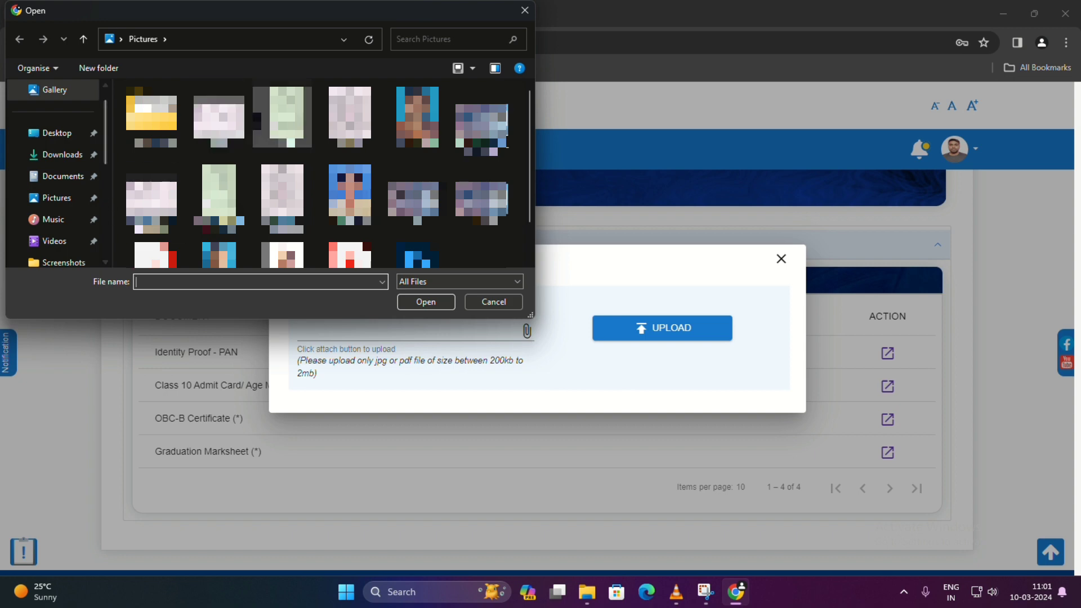
double_click(284, 124)
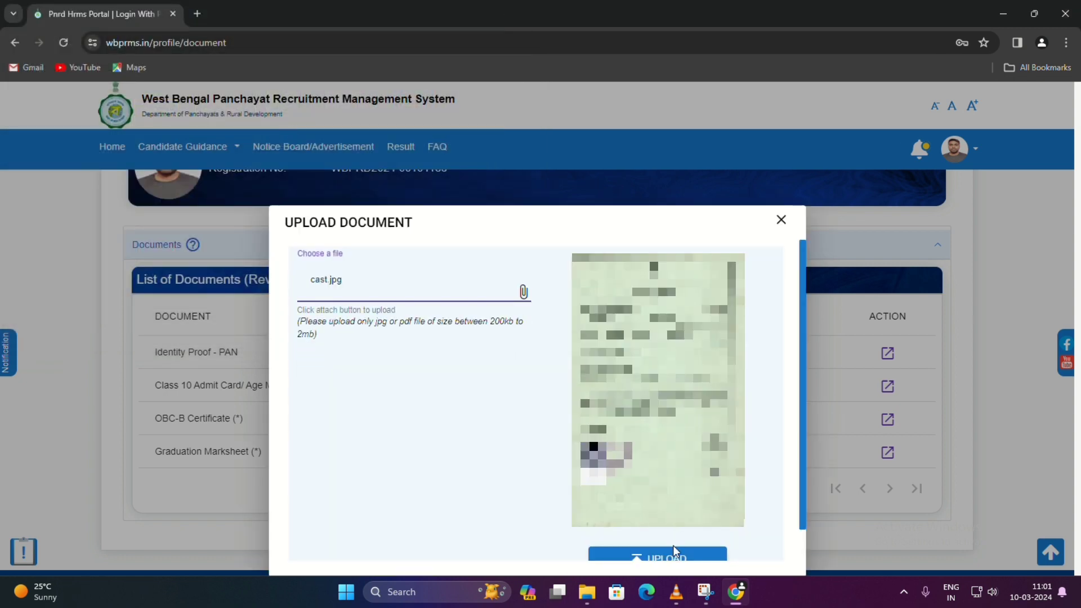
left_click(672, 554)
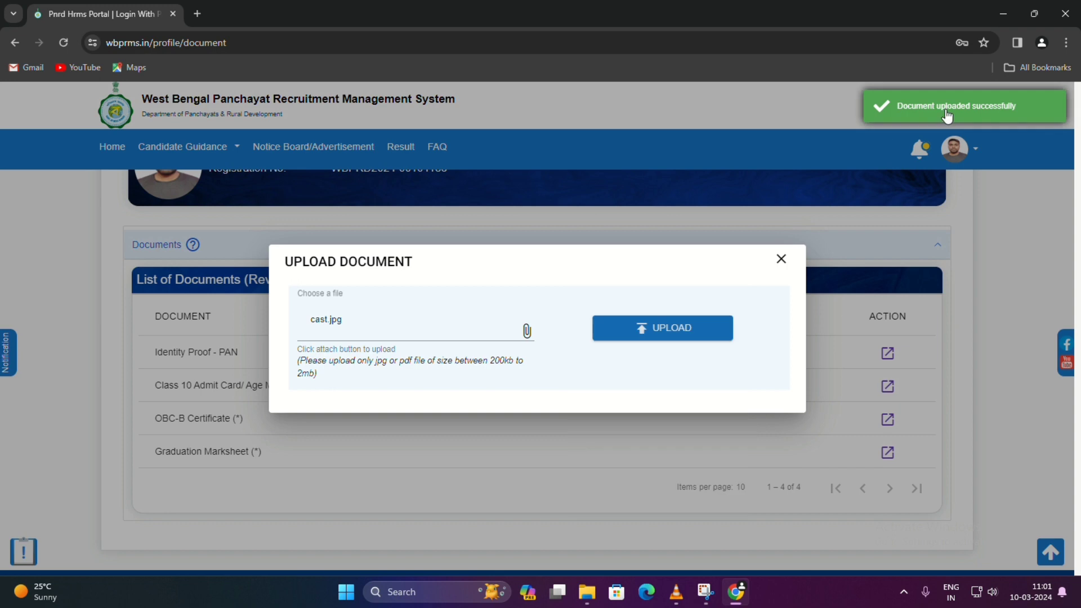
Attach college.jpg from the Pictures folder as the Graduation Marksheet and upload it
scroll(780, 261, "down", 1)
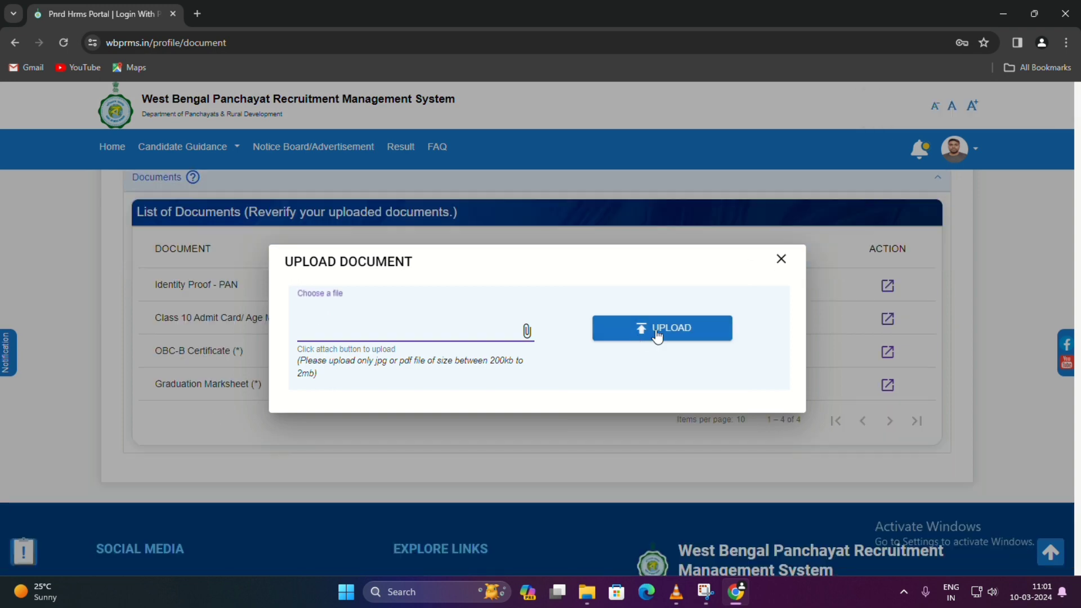
left_click(527, 333)
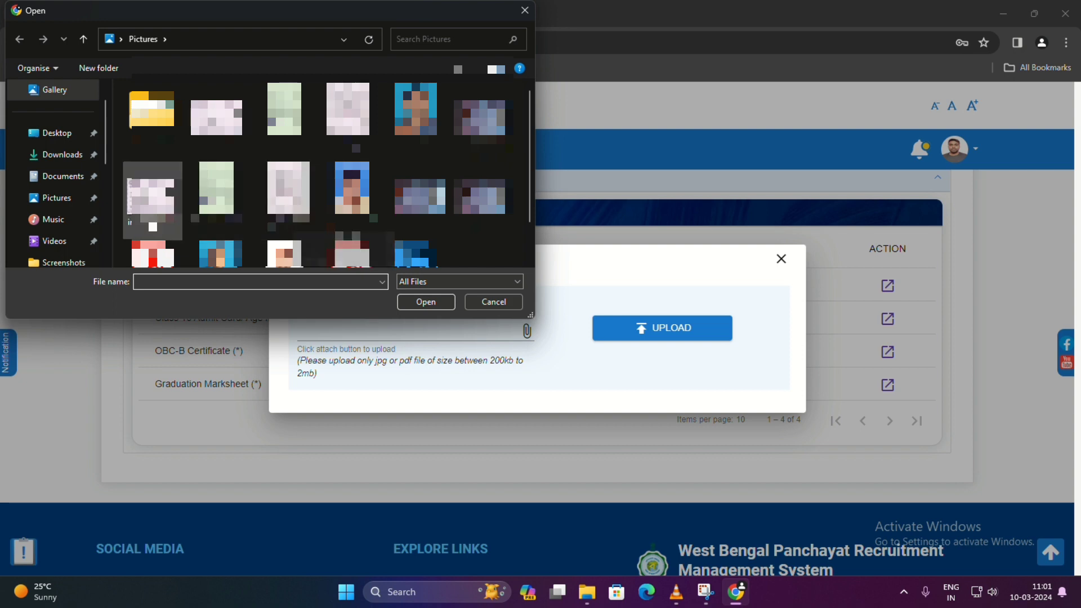
double_click(346, 119)
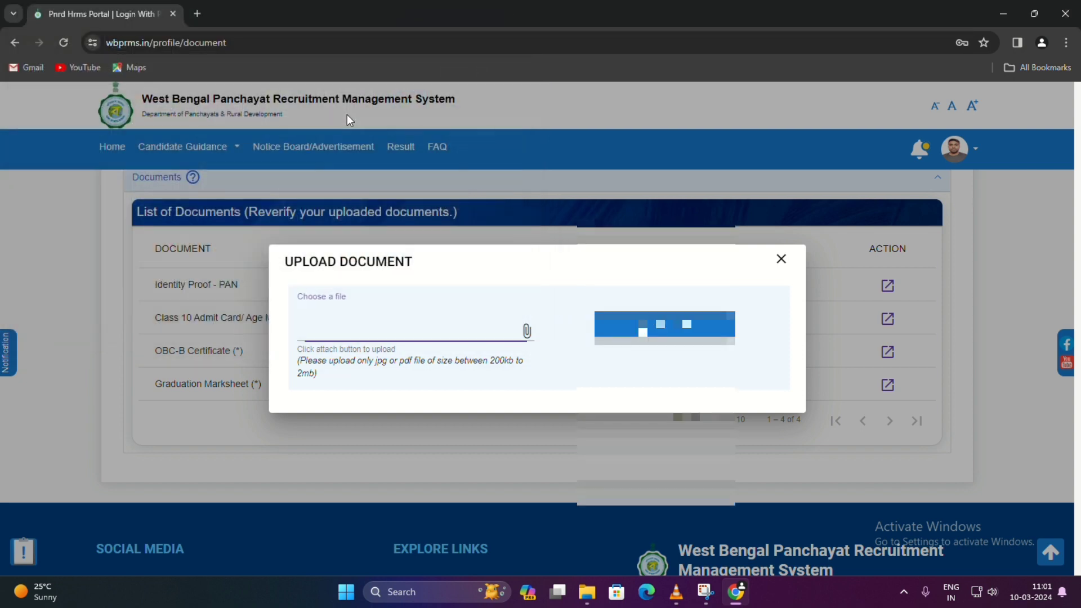
scroll(659, 524, "down", 1)
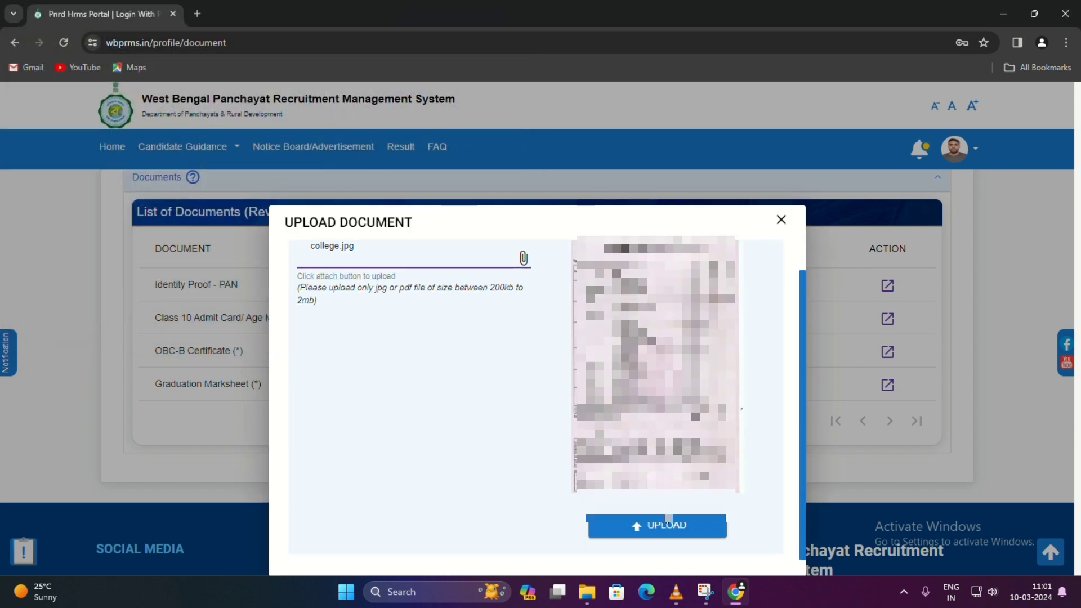
left_click(658, 525)
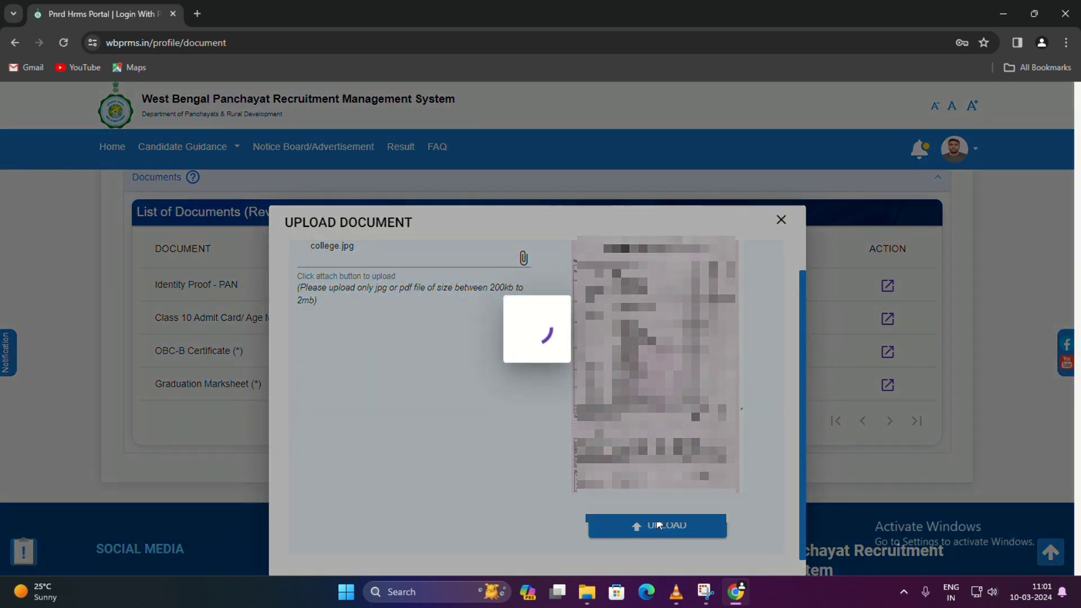